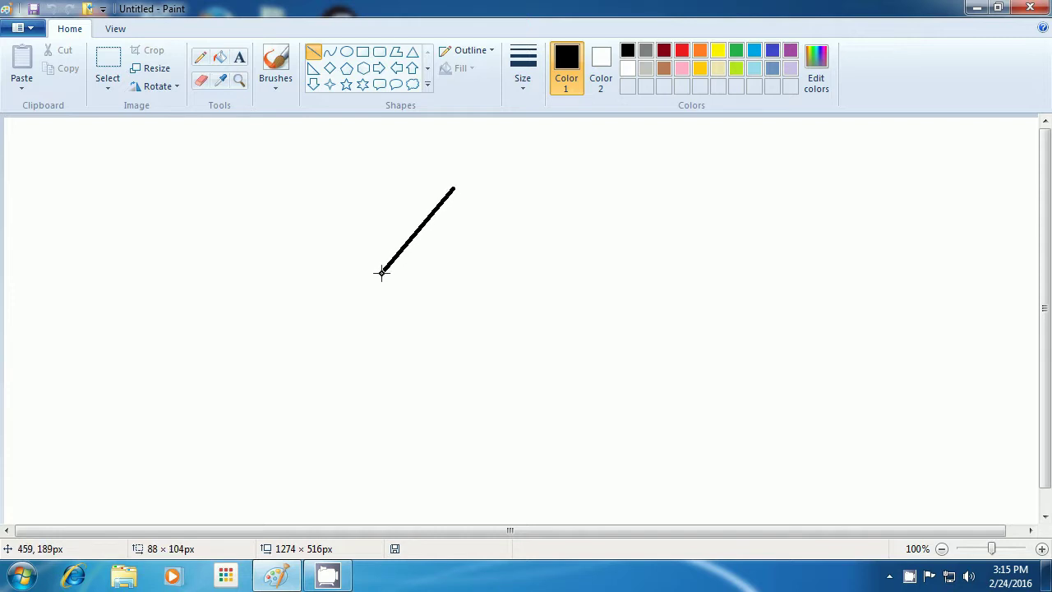
# Draw the roof's right slope with the Line tool from the peak down to the eave, about 94 × 111 px
pyautogui.click(435, 271)
pyautogui.moveTo(454, 189); pyautogui.dragTo(525, 276)
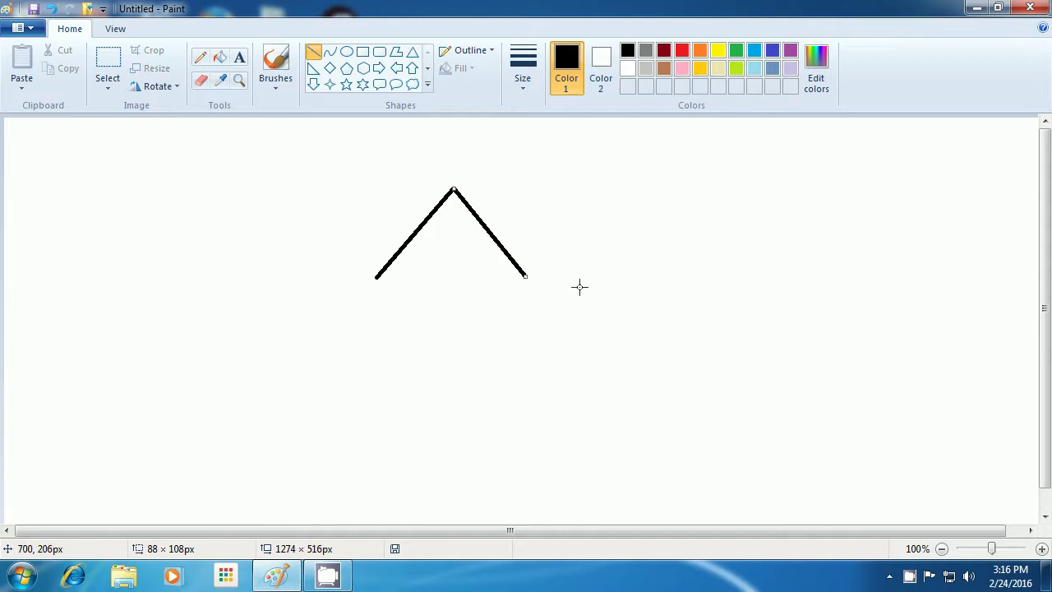
pyautogui.moveTo(525, 276); pyautogui.dragTo(530, 279)
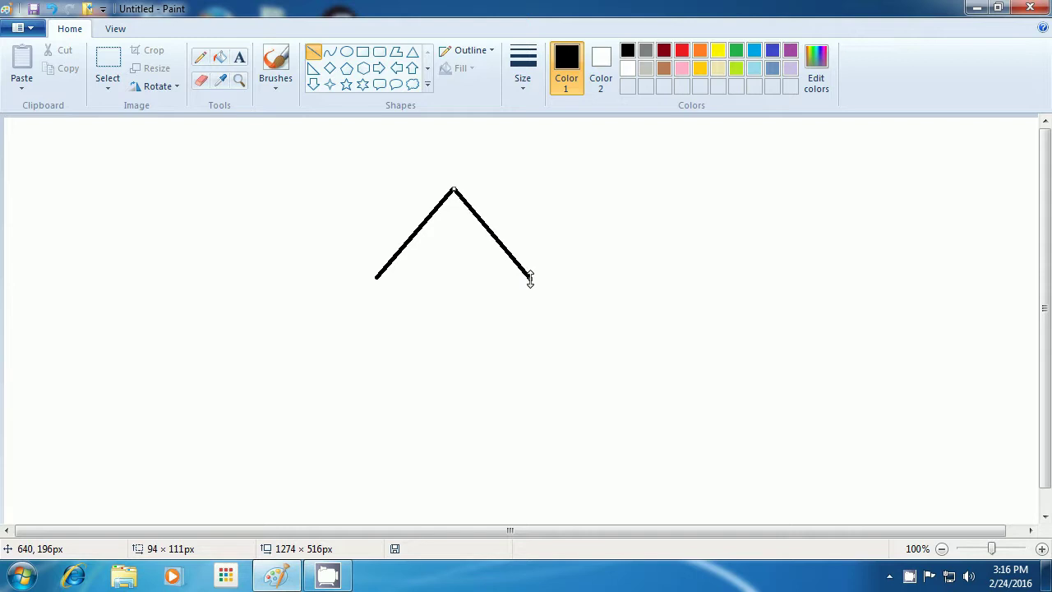
pyautogui.click(573, 278)
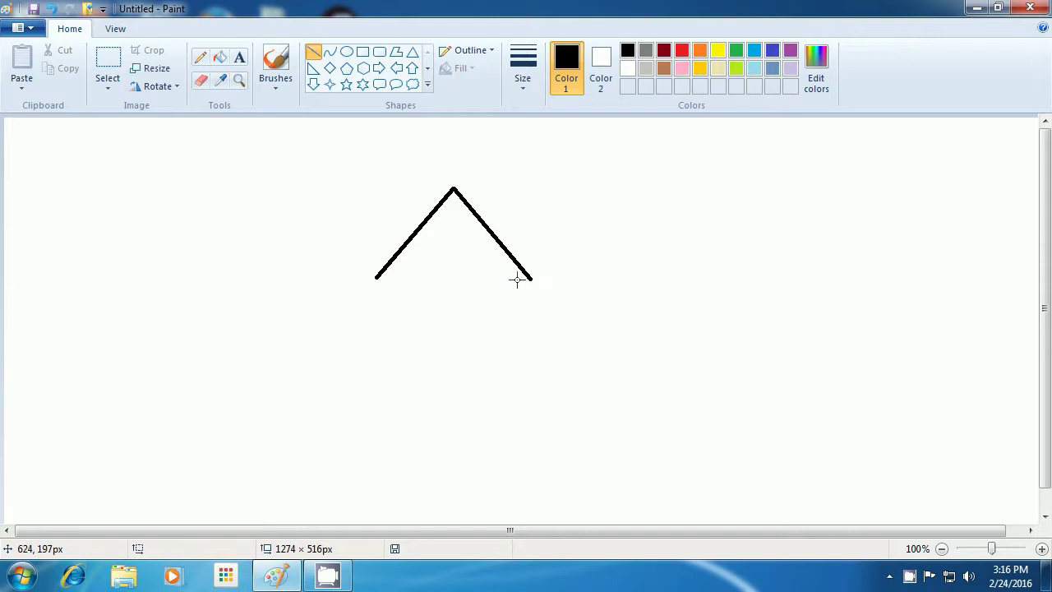
# Draw short horizontal eave lines about 20 px long inward from the lower ends of both roof slopes
pyautogui.moveTo(513, 281); pyautogui.dragTo(531, 280)
pyautogui.moveTo(531, 280); pyautogui.dragTo(532, 281)
pyautogui.click(580, 279)
pyautogui.moveTo(377, 278); pyautogui.dragTo(393, 279)
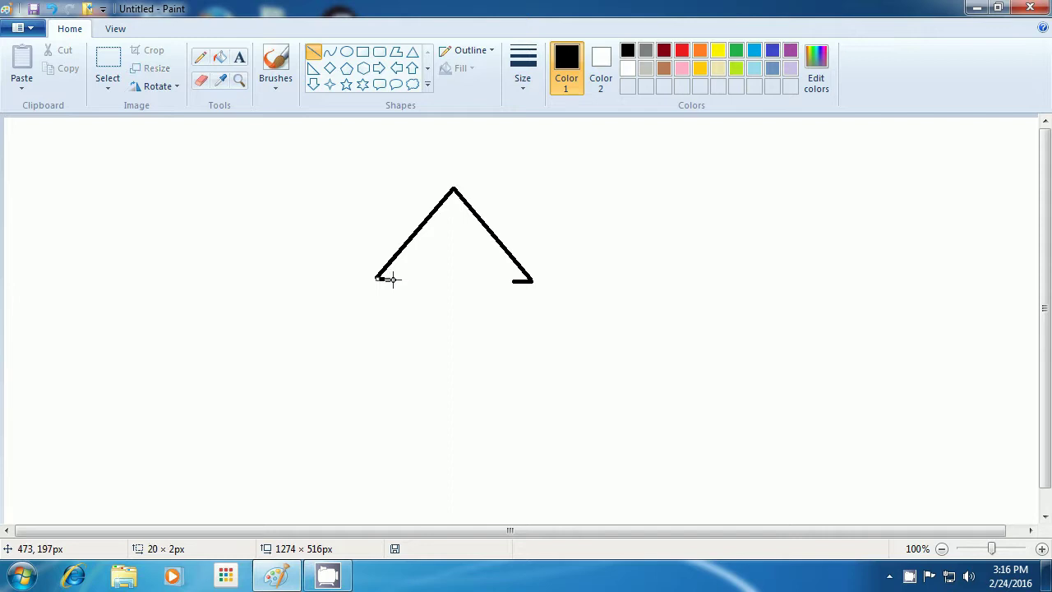
pyautogui.click(442, 289)
# Draw the house body below the eaves: a left wall about 203 px tall, a horizontal base line and a matching right wall
pyautogui.moveTo(393, 280); pyautogui.dragTo(393, 444)
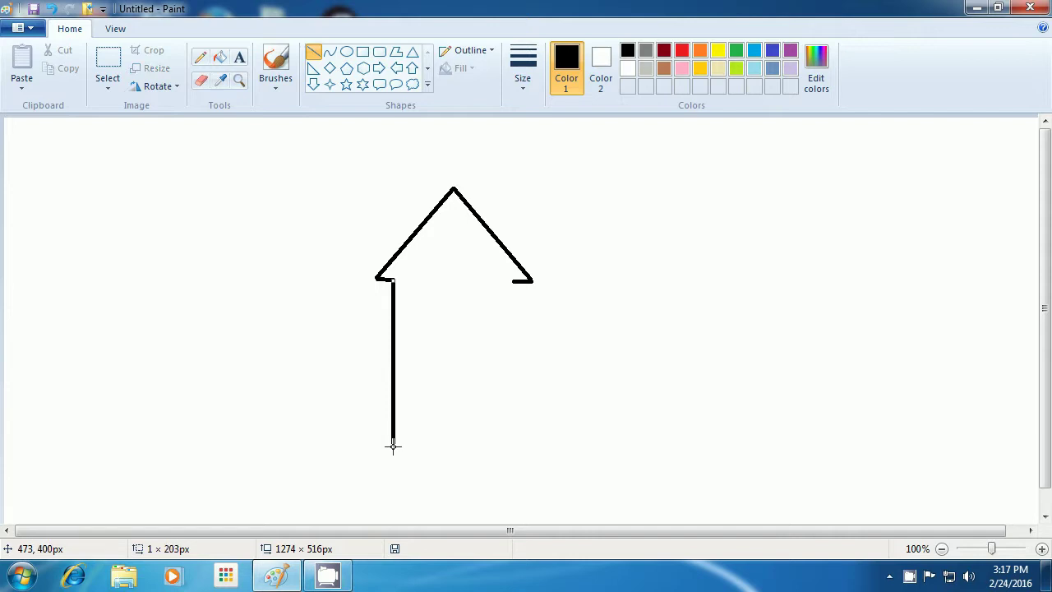
pyautogui.click(441, 442)
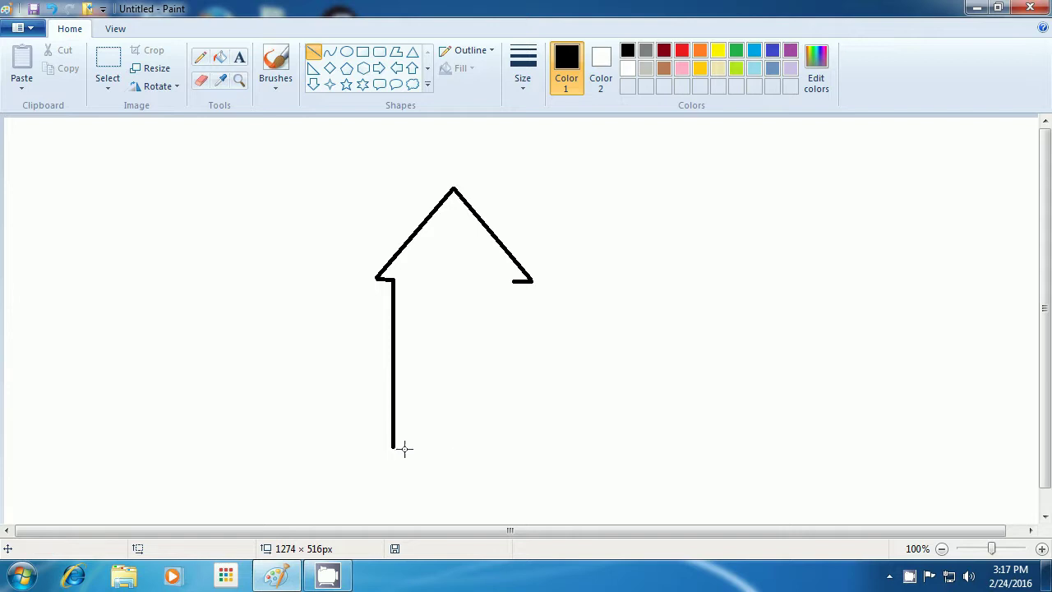
pyautogui.moveTo(393, 448); pyautogui.dragTo(513, 448)
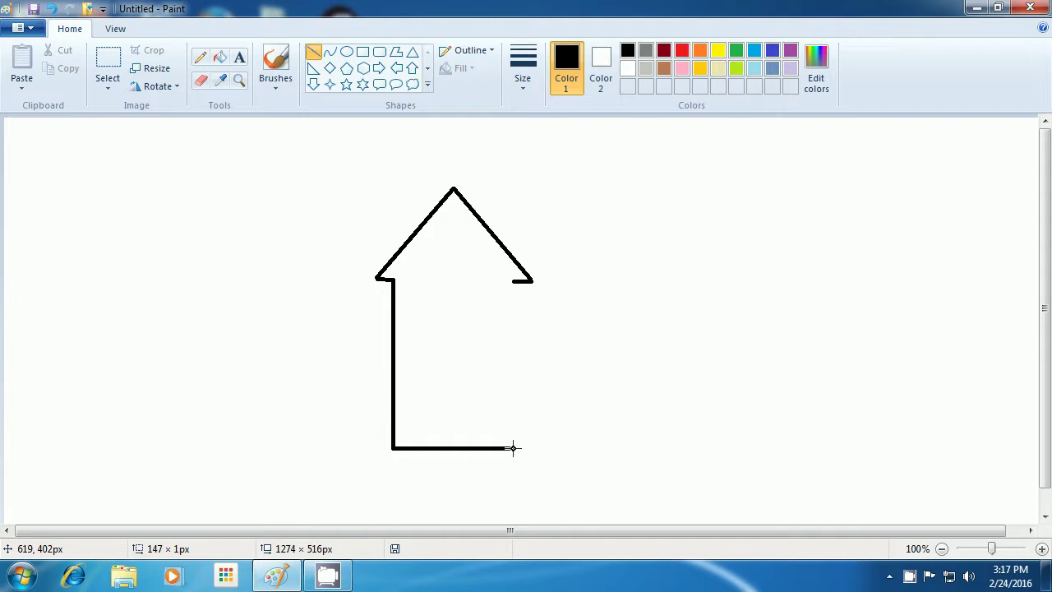
pyautogui.moveTo(513, 447); pyautogui.dragTo(509, 447)
pyautogui.click(544, 448)
pyautogui.moveTo(508, 448); pyautogui.dragTo(513, 282)
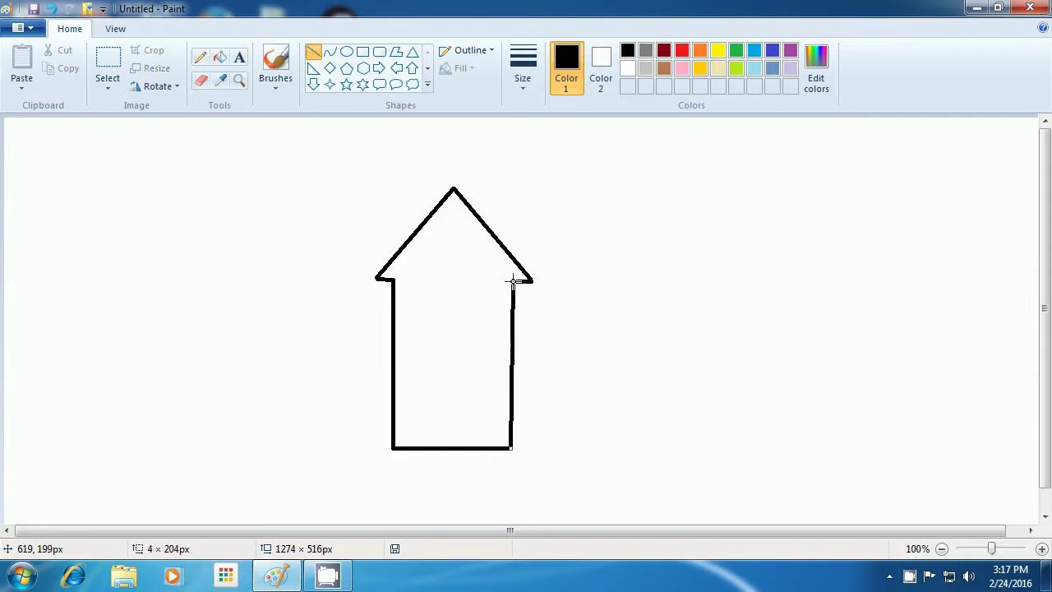
pyautogui.click(578, 297)
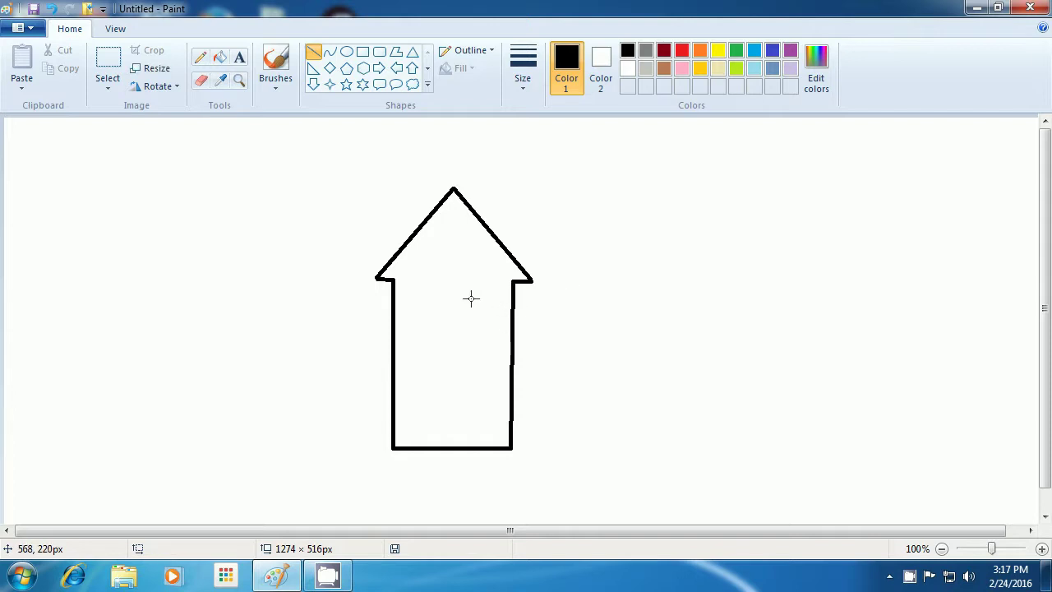
# Draw a tall rectangular door about 116 px high from straight lines inside the house, close to the right wall
pyautogui.moveTo(464, 298); pyautogui.dragTo(505, 298)
pyautogui.click(531, 300)
pyautogui.moveTo(505, 298); pyautogui.dragTo(506, 391)
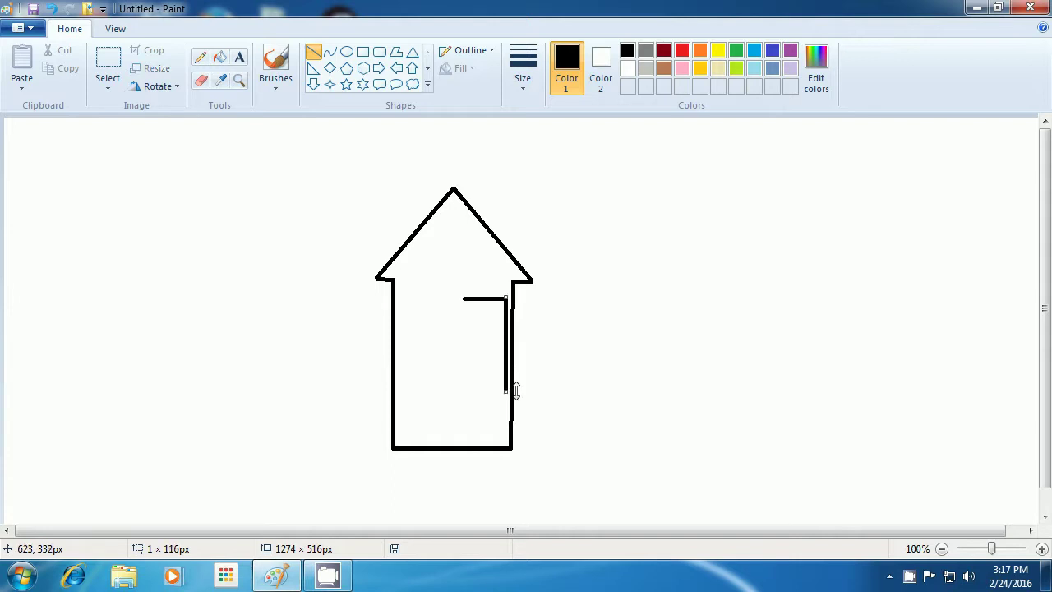
pyautogui.click(540, 387)
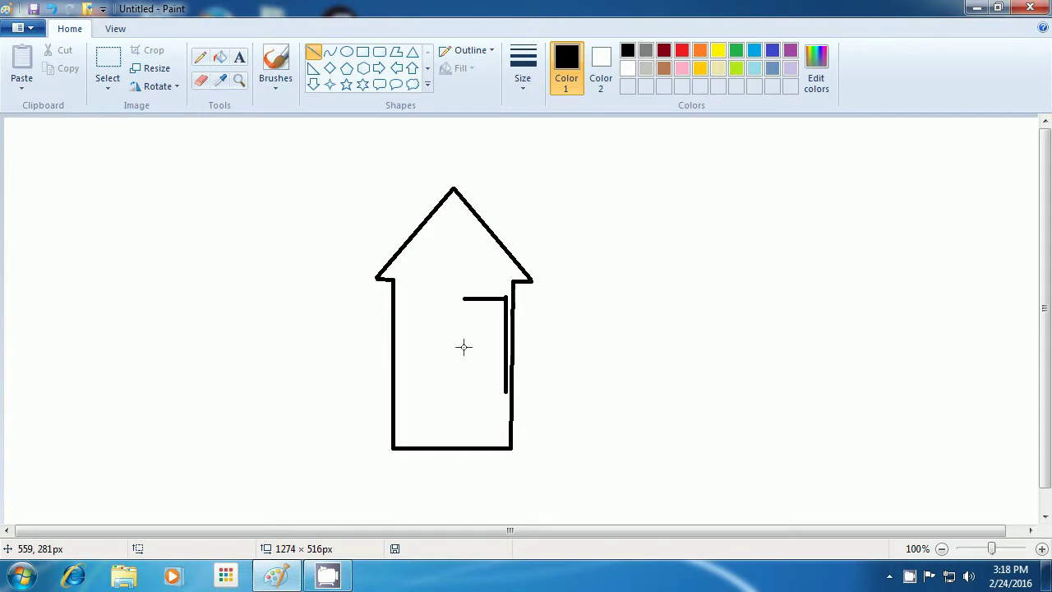
pyautogui.moveTo(462, 300); pyautogui.dragTo(463, 393)
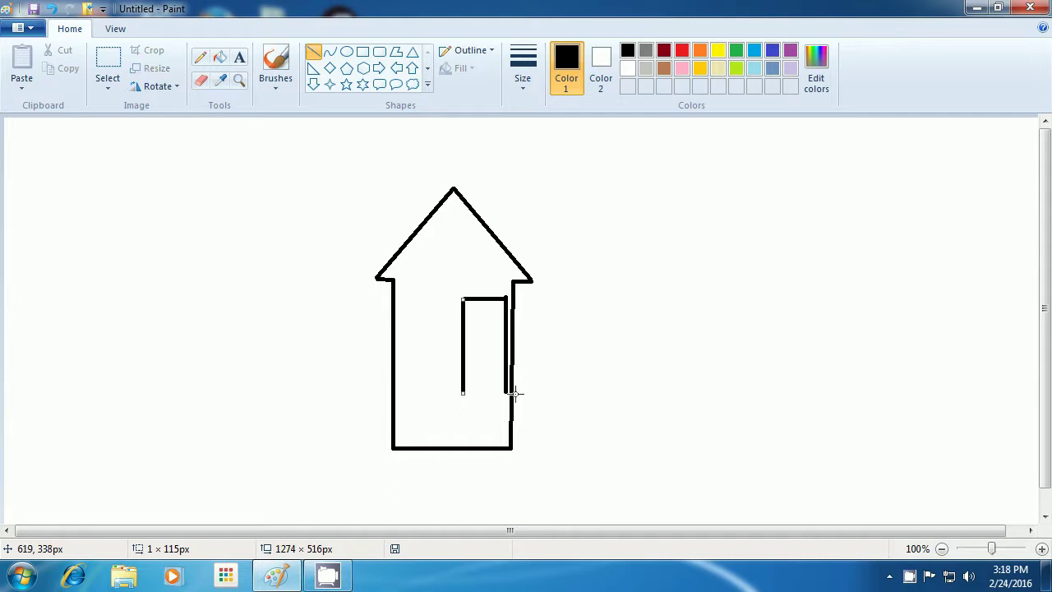
pyautogui.click(564, 383)
pyautogui.moveTo(462, 393); pyautogui.dragTo(505, 395)
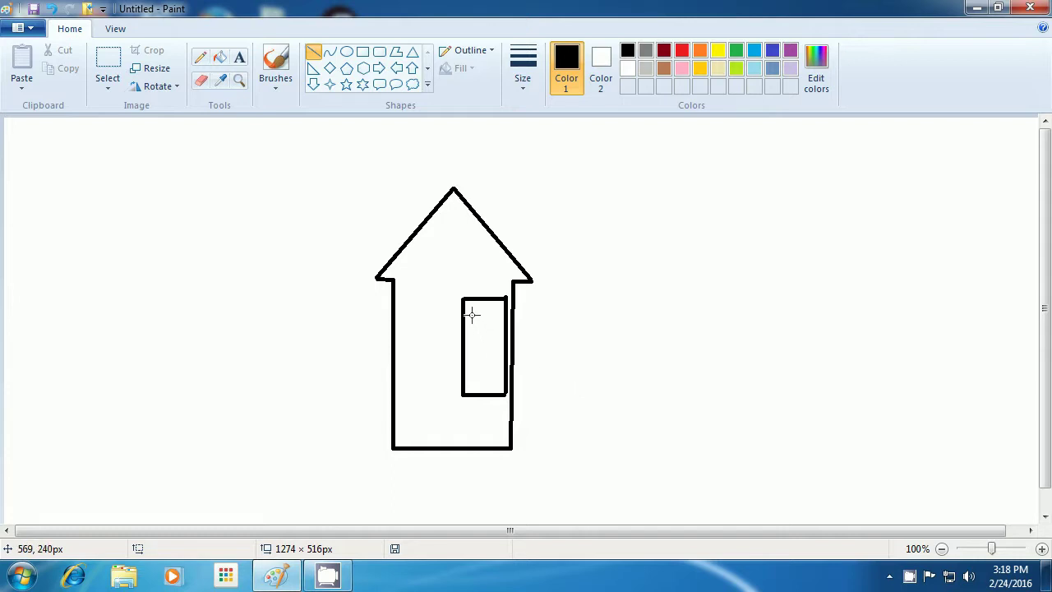
# Draw a small rectangular window pane about 34 × 49 px in the upper part of the door
pyautogui.moveTo(471, 314); pyautogui.dragTo(471, 355)
pyautogui.click(556, 350)
pyautogui.moveTo(471, 355); pyautogui.dragTo(498, 354)
pyautogui.click(557, 353)
pyautogui.moveTo(499, 355); pyautogui.dragTo(500, 312)
pyautogui.hotkey('ctrl', 'z')
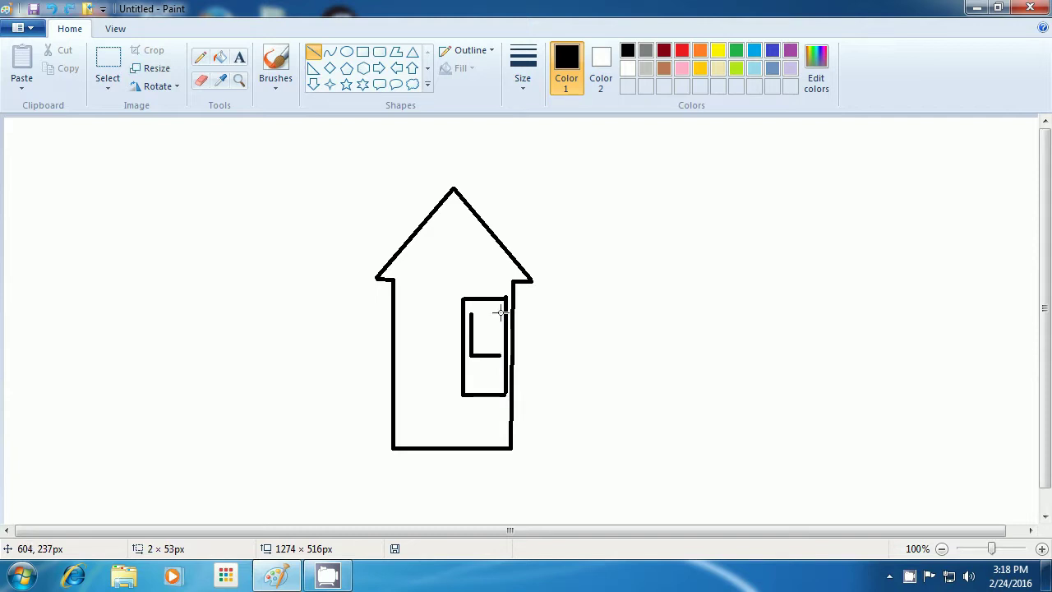
pyautogui.moveTo(497, 355); pyautogui.dragTo(498, 314)
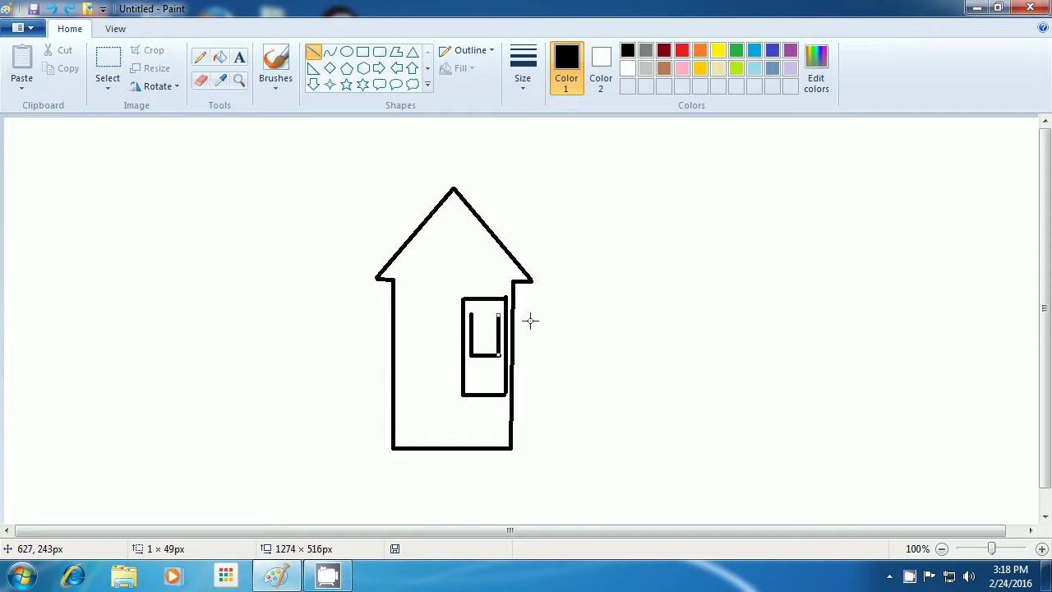
pyautogui.click(575, 326)
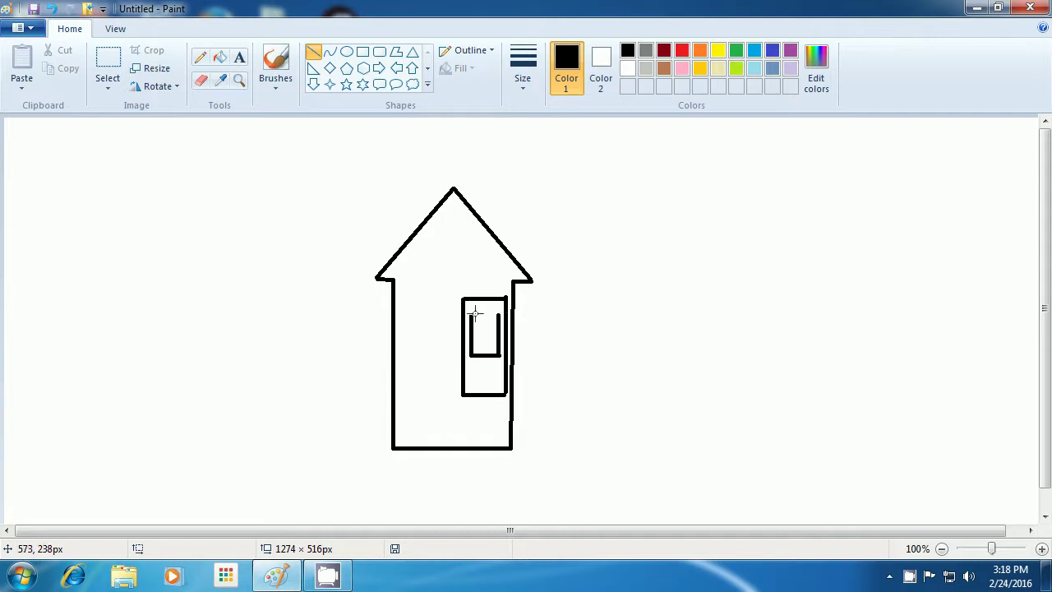
pyautogui.moveTo(470, 313); pyautogui.dragTo(499, 315)
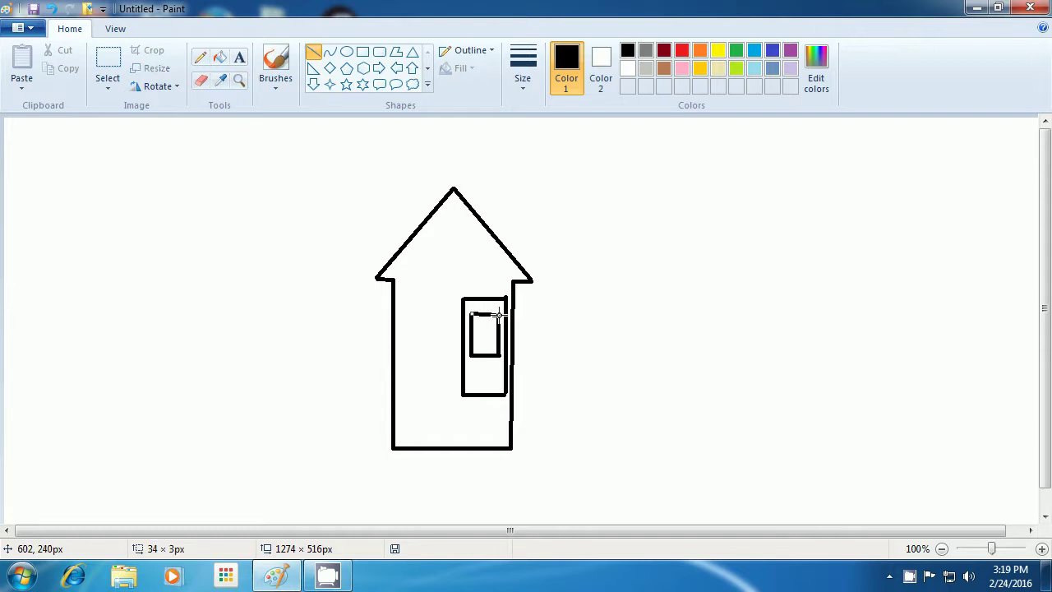
pyautogui.click(580, 317)
# Draw the upper edge and both sides of a window near the left wall, with sides about 64 px tall
pyautogui.moveTo(400, 314); pyautogui.dragTo(429, 315)
pyautogui.click(554, 321)
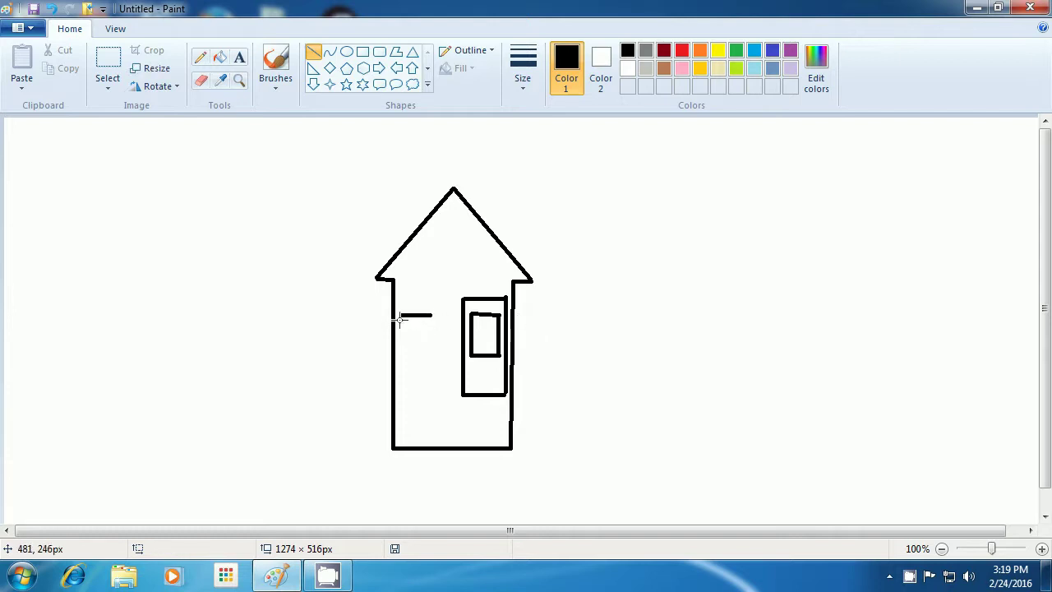
pyautogui.moveTo(401, 315); pyautogui.dragTo(401, 364)
pyautogui.click(617, 347)
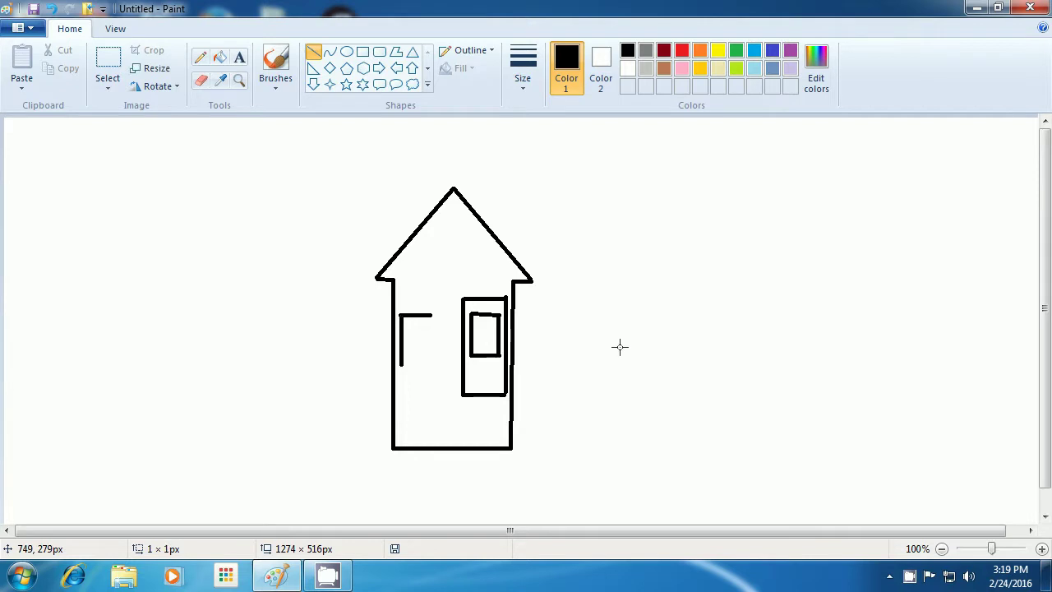
pyautogui.moveTo(430, 314); pyautogui.dragTo(430, 367)
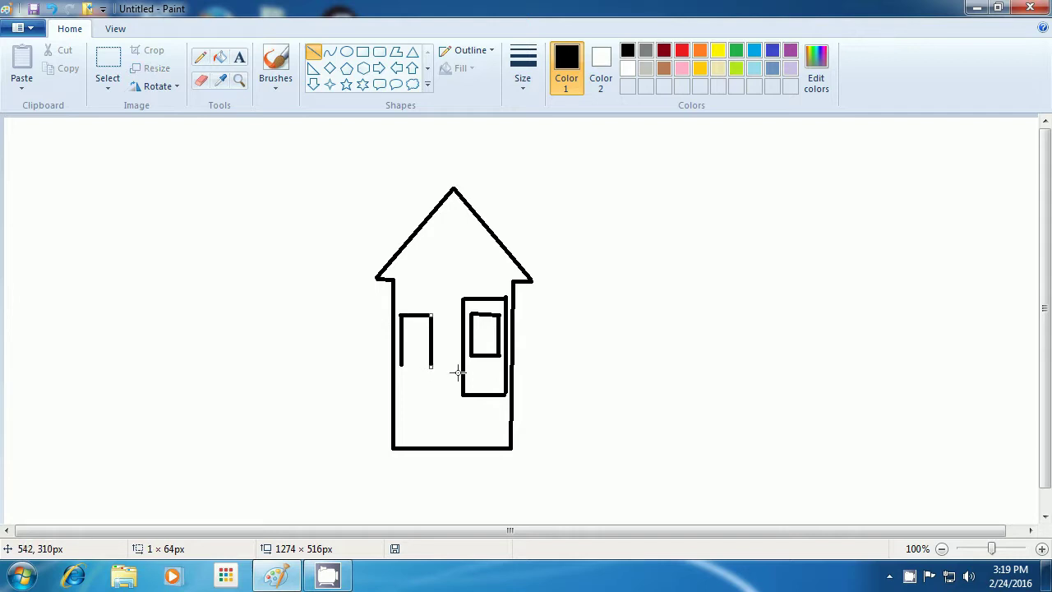
pyautogui.click(616, 391)
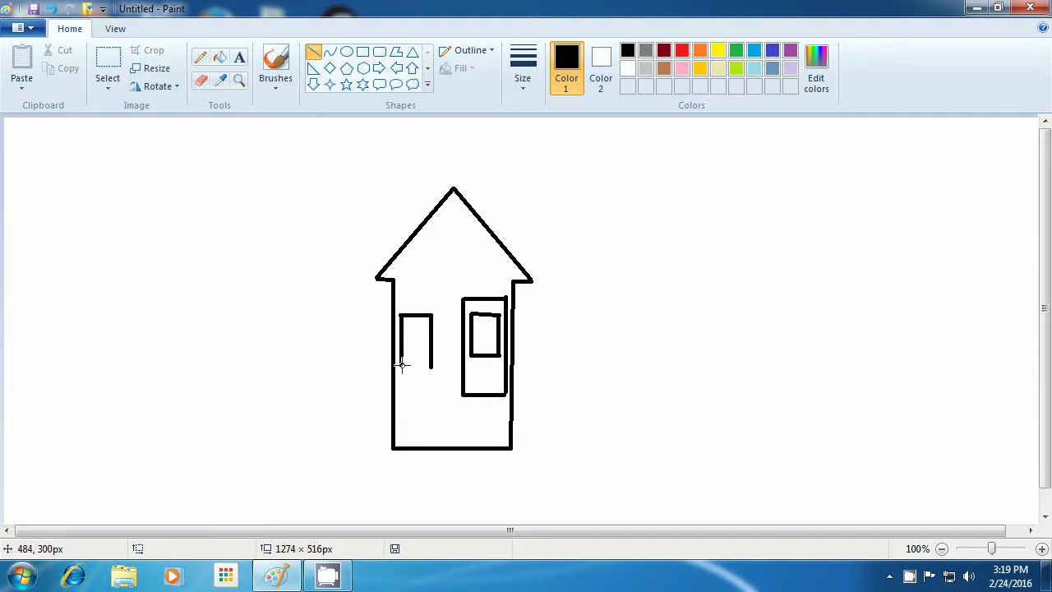
pyautogui.moveTo(396, 367); pyautogui.dragTo(441, 368)
pyautogui.click(595, 349)
pyautogui.moveTo(440, 366); pyautogui.dragTo(441, 378)
pyautogui.click(616, 369)
pyautogui.hotkey('ctrl', 'z')
pyautogui.hotkey('ctrl', 'z')
pyautogui.moveTo(400, 366); pyautogui.dragTo(430, 367)
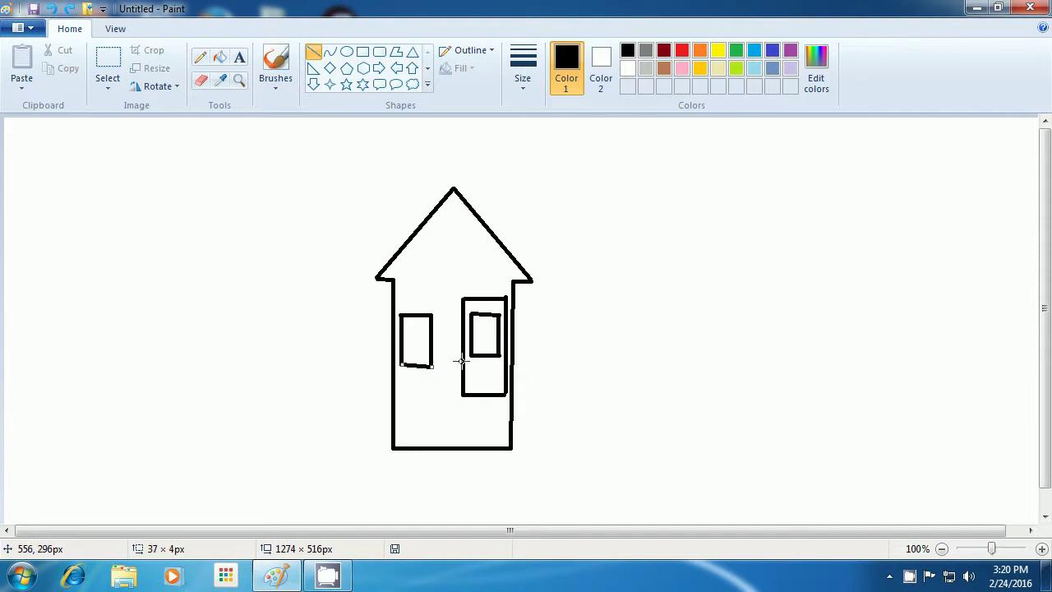
pyautogui.click(451, 355)
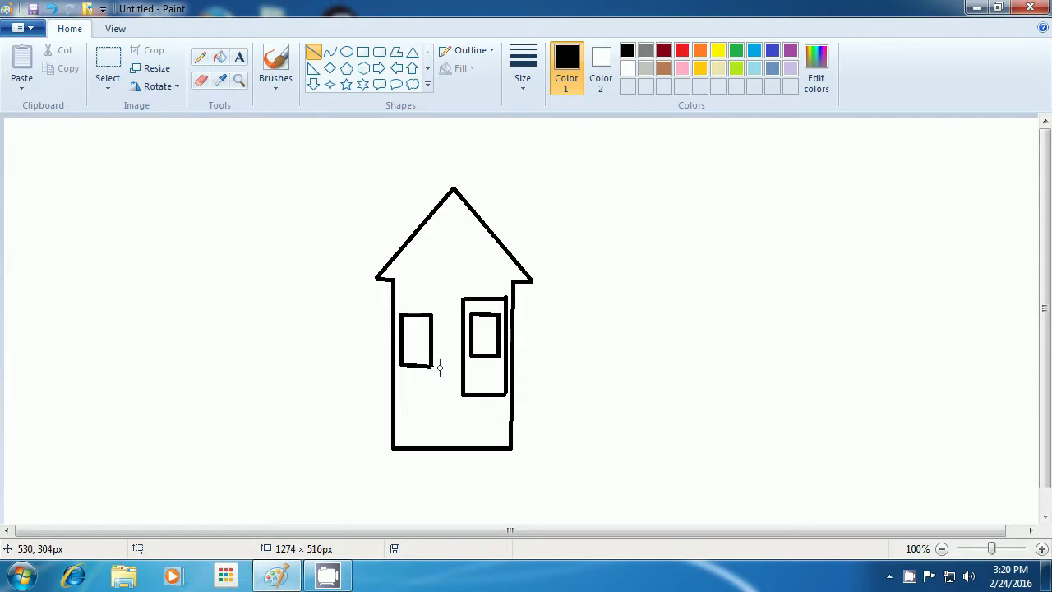
pyautogui.hotkey('ctrl', 'z')
# Close the lower edge of the window by the left wall and draw a narrow rectangular sill directly beneath it
pyautogui.moveTo(400, 368); pyautogui.dragTo(437, 368)
pyautogui.click(568, 357)
pyautogui.moveTo(439, 368); pyautogui.dragTo(396, 378)
pyautogui.click(597, 378)
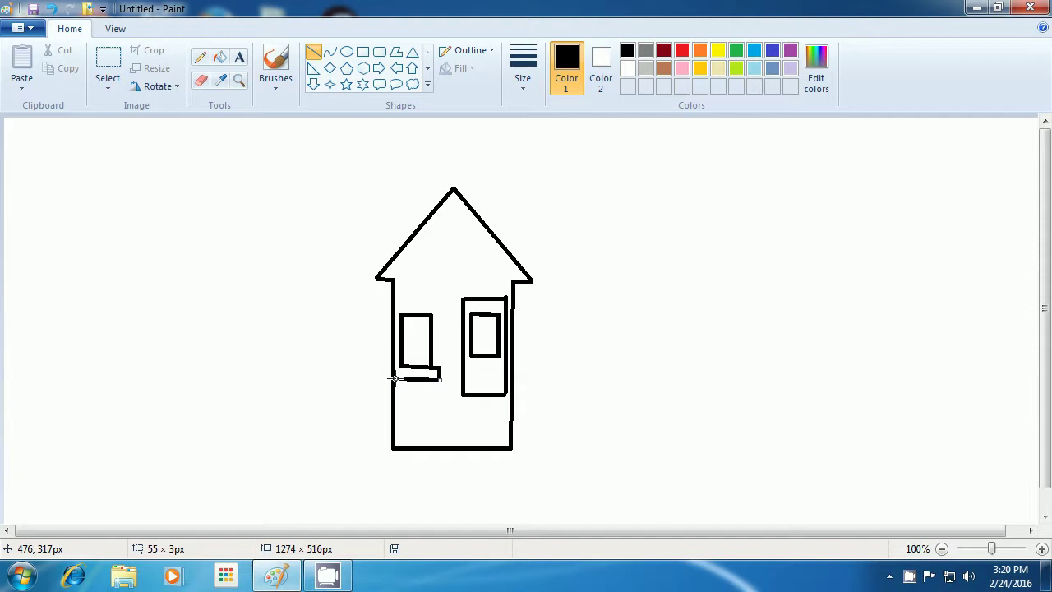
pyautogui.click(424, 392)
pyautogui.hotkey('ctrl', 'z')
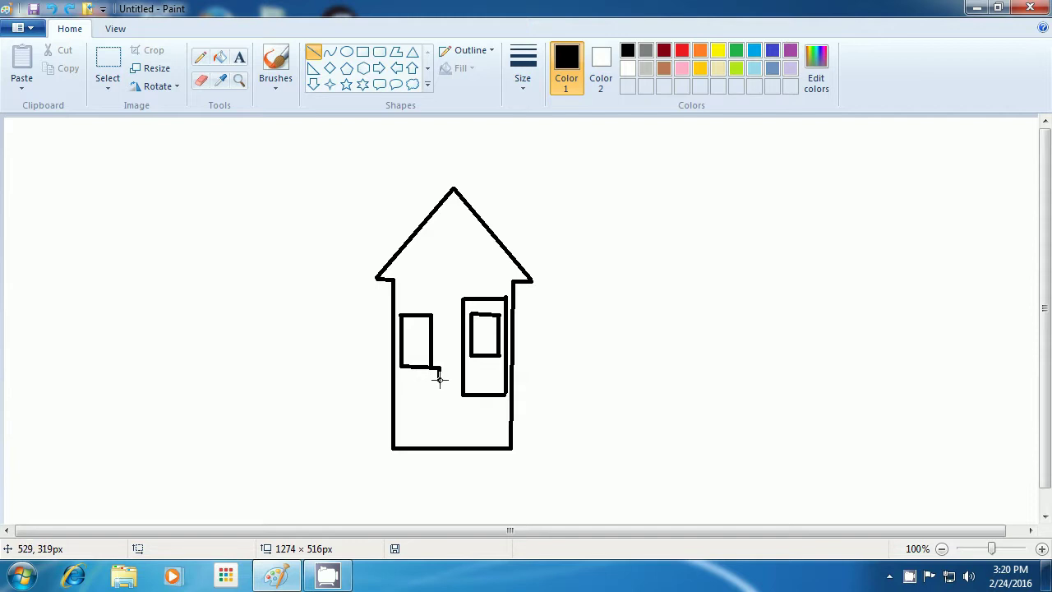
pyautogui.moveTo(440, 378); pyautogui.dragTo(399, 380)
pyautogui.click(376, 392)
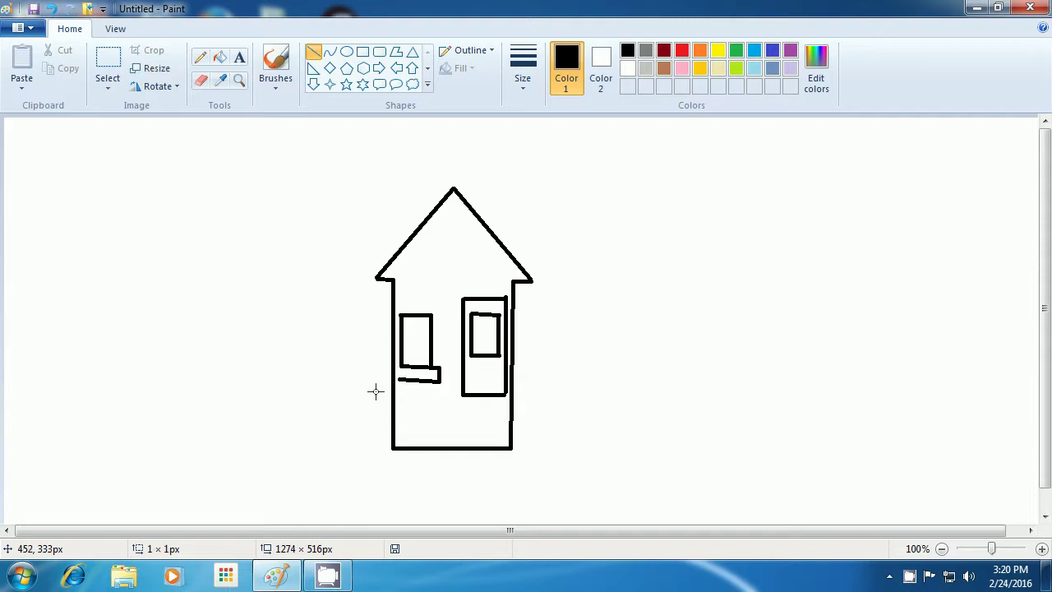
pyautogui.moveTo(400, 378); pyautogui.dragTo(400, 368)
pyautogui.click(665, 368)
# Draw a rectangular attic window about 64 px wide from straight lines, centred below the roof peak
pyautogui.moveTo(425, 242); pyautogui.dragTo(426, 278)
pyautogui.click(582, 254)
pyautogui.moveTo(427, 243); pyautogui.dragTo(476, 243)
pyautogui.click(580, 238)
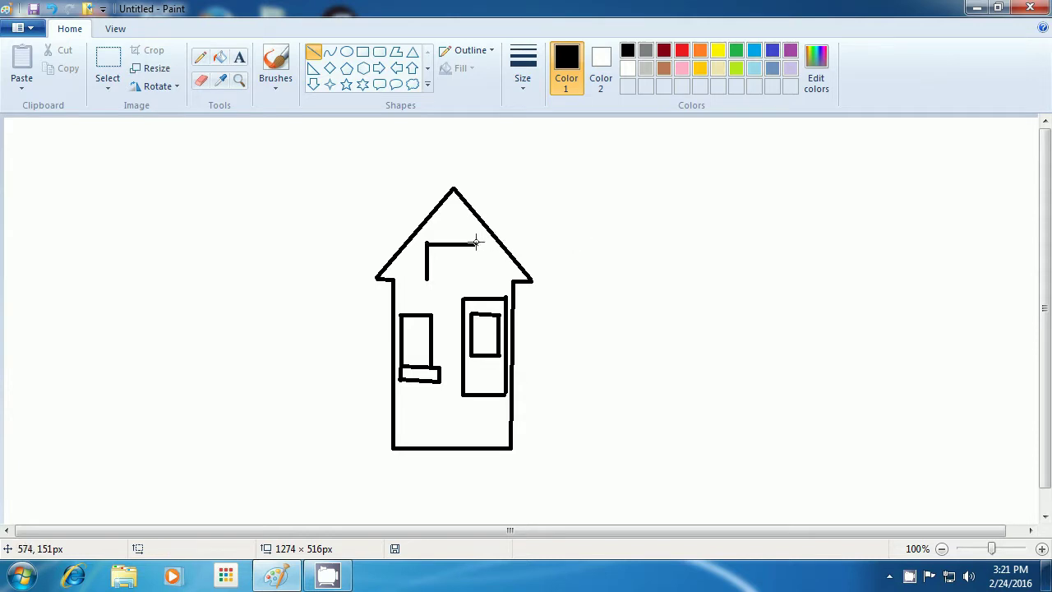
pyautogui.moveTo(478, 244); pyautogui.dragTo(479, 272)
pyautogui.moveTo(478, 272); pyautogui.dragTo(479, 274)
pyautogui.moveTo(478, 276); pyautogui.dragTo(479, 277)
pyautogui.click(622, 266)
pyautogui.moveTo(426, 281); pyautogui.dragTo(478, 281)
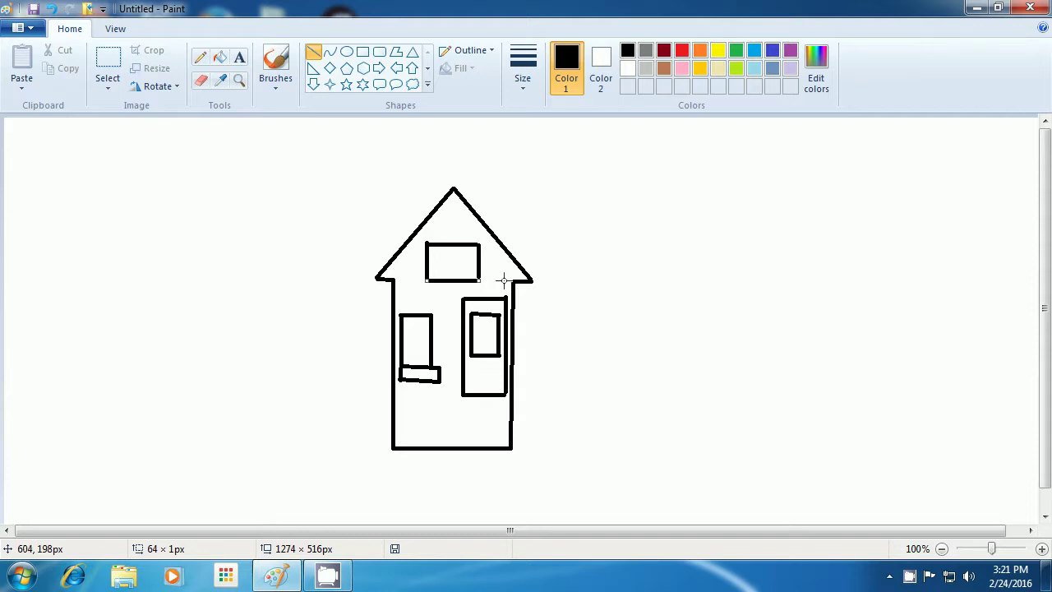
pyautogui.moveTo(479, 280); pyautogui.dragTo(480, 282)
pyautogui.moveTo(479, 281); pyautogui.dragTo(479, 281)
pyautogui.click(596, 286)
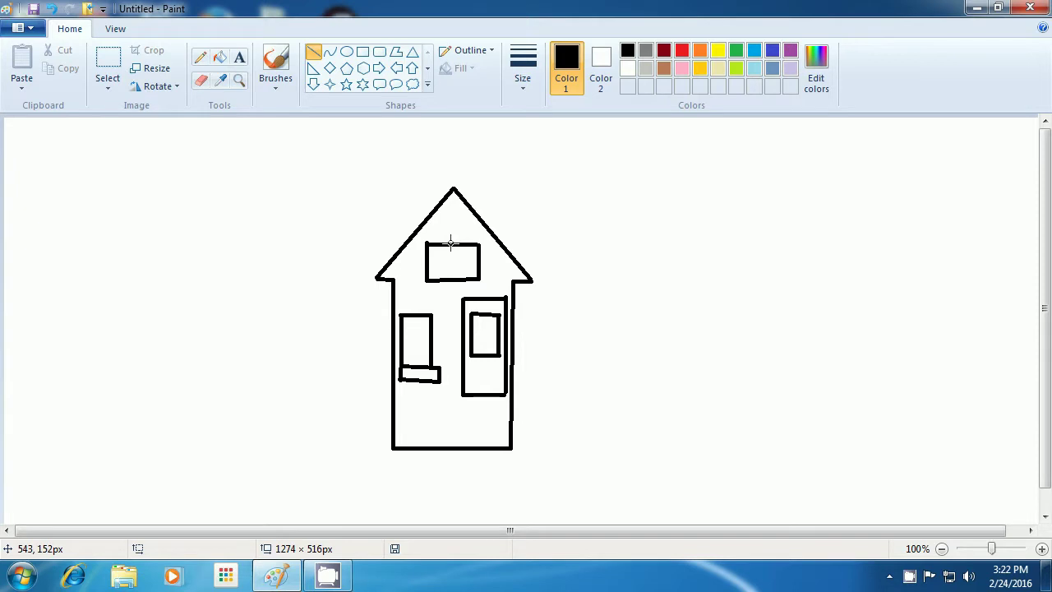
# Divide the attic window with a vertical bar about 47 px tall and a horizontal bar starting midway up its left side
pyautogui.moveTo(450, 242); pyautogui.dragTo(450, 280)
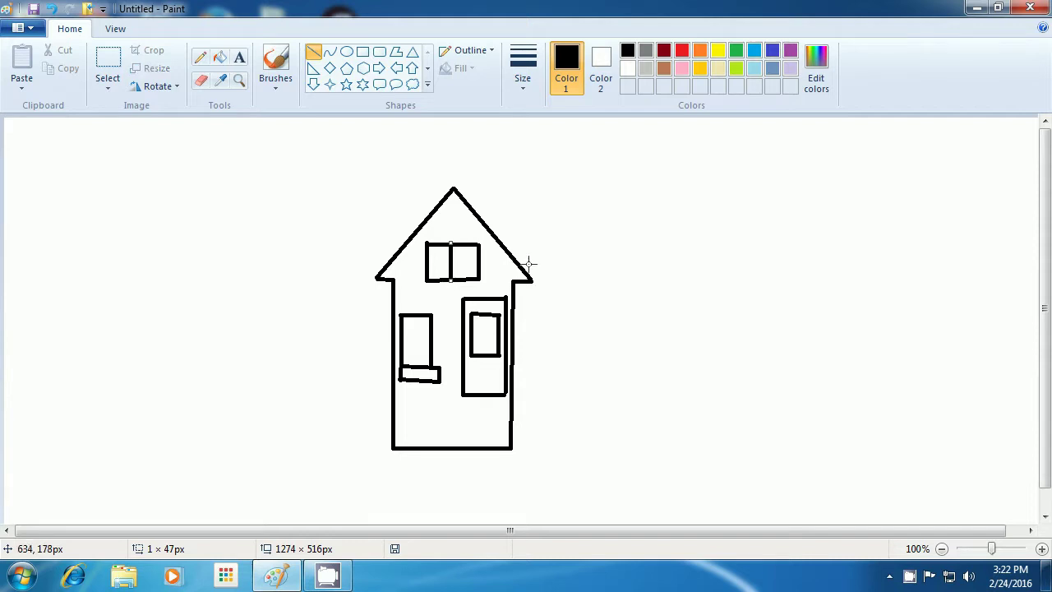
pyautogui.click(567, 260)
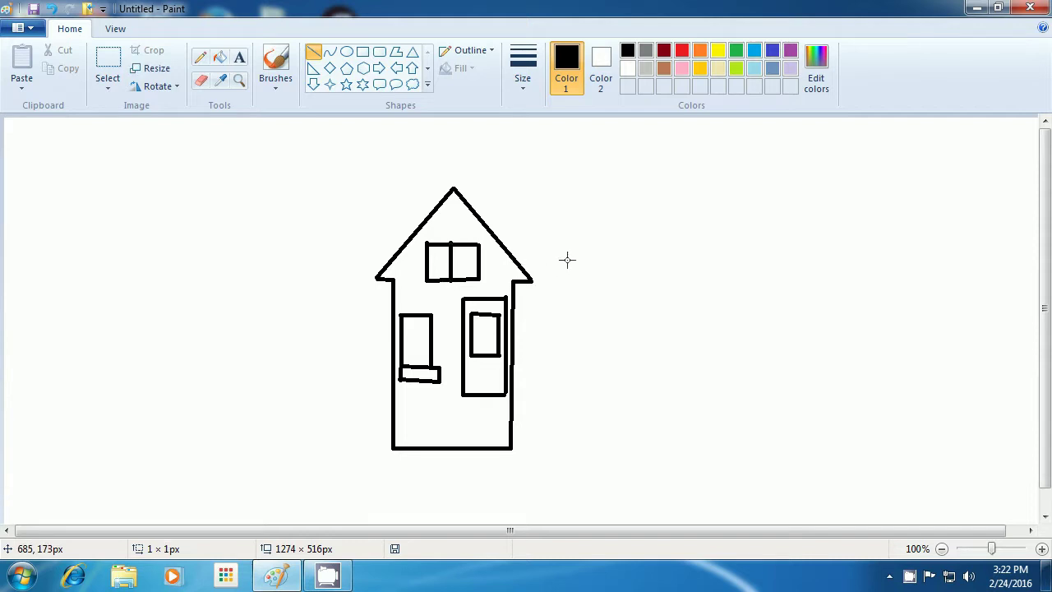
pyautogui.click(427, 262)
pyautogui.moveTo(427, 262); pyautogui.dragTo(458, 264)
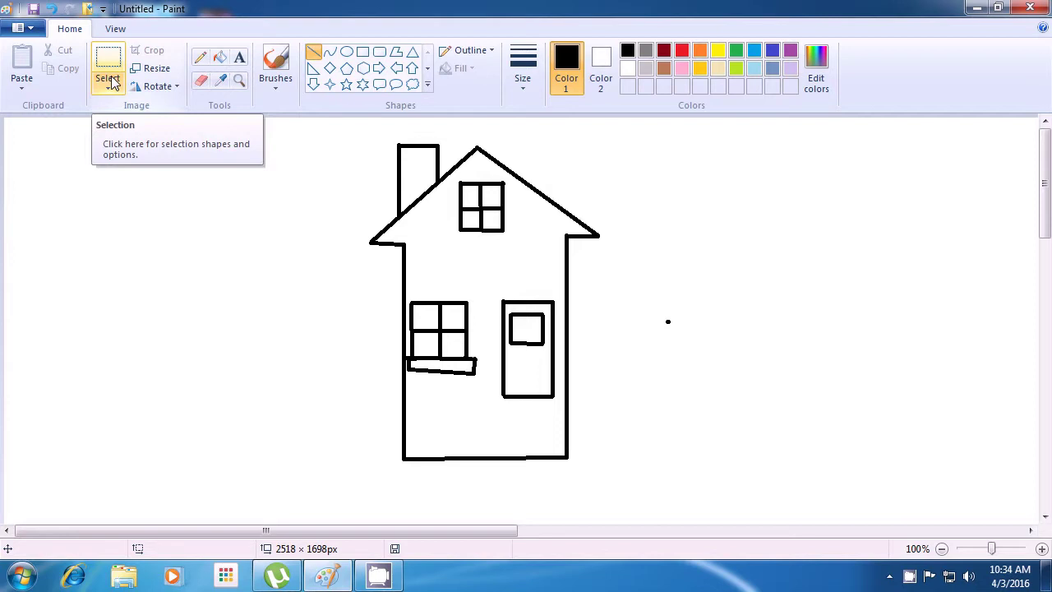
# Select the entire picture
pyautogui.click(113, 83)
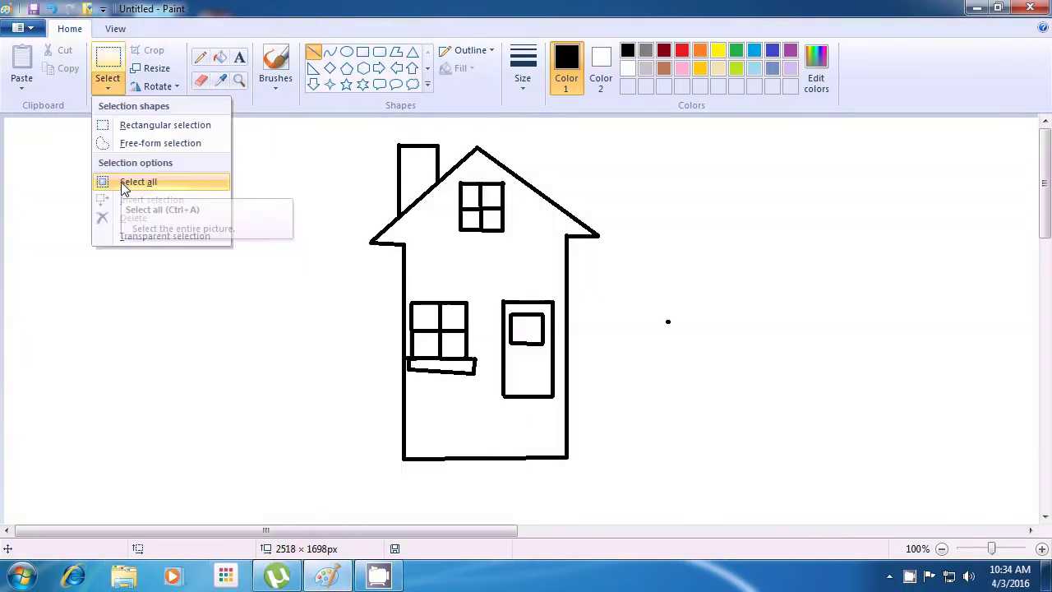
pyautogui.click(121, 182)
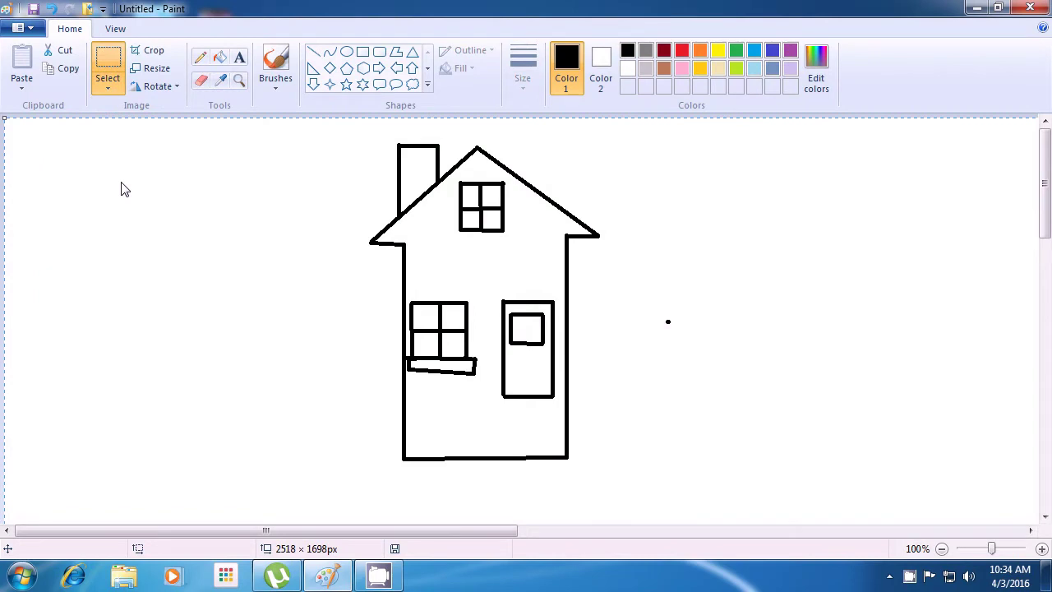
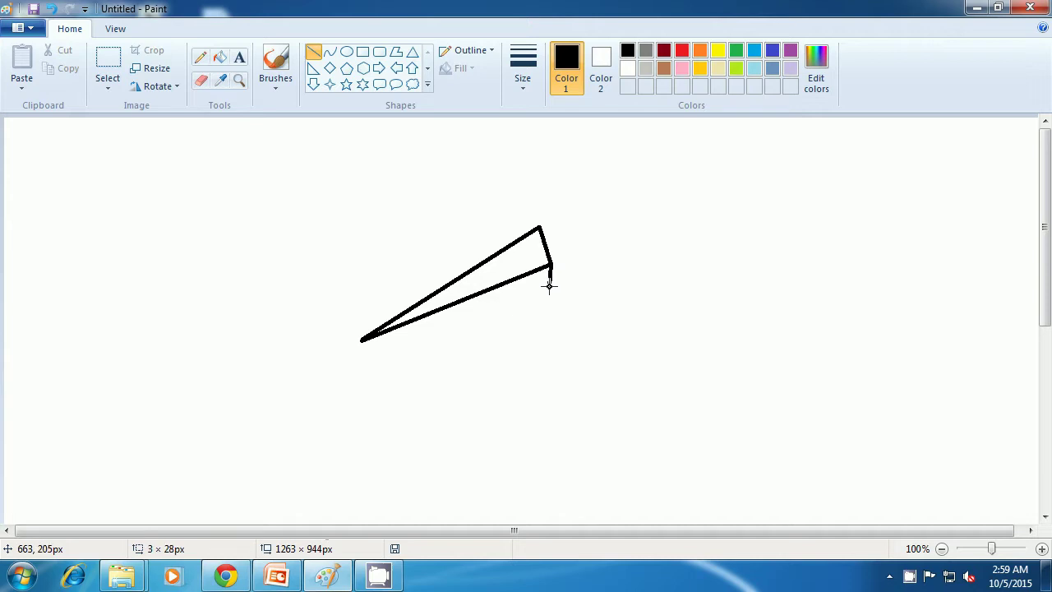
# Draw the paper plane's front wing from the nose with a sloping top line, a horizontal base line and a closing rear edge about 37 × 65 px
pyautogui.click(591, 276)
pyautogui.moveTo(362, 342); pyautogui.dragTo(557, 287)
pyautogui.click(593, 287)
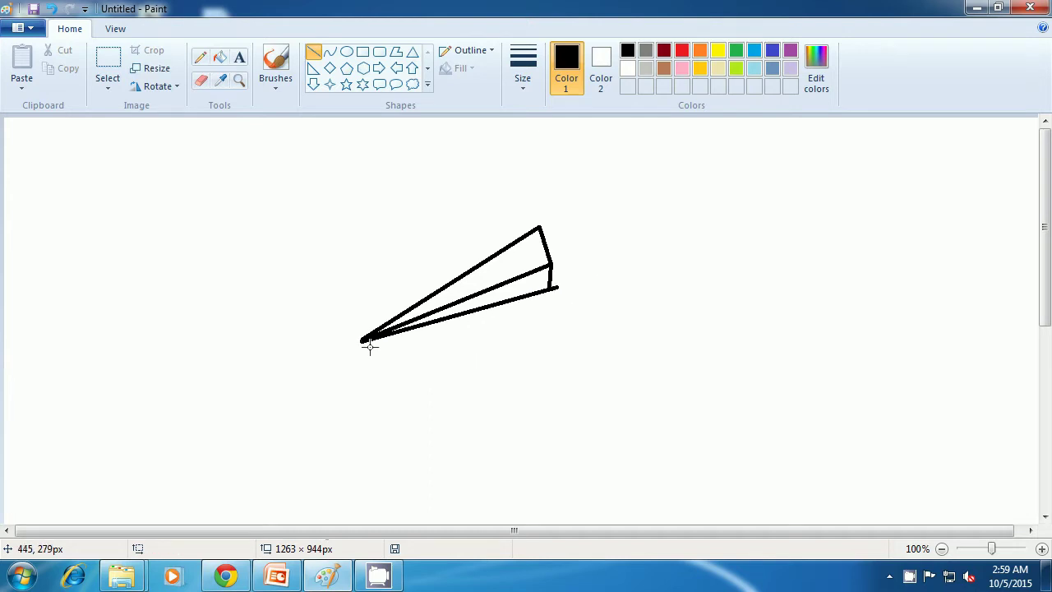
pyautogui.moveTo(361, 340); pyautogui.dragTo(586, 340)
pyautogui.click(620, 328)
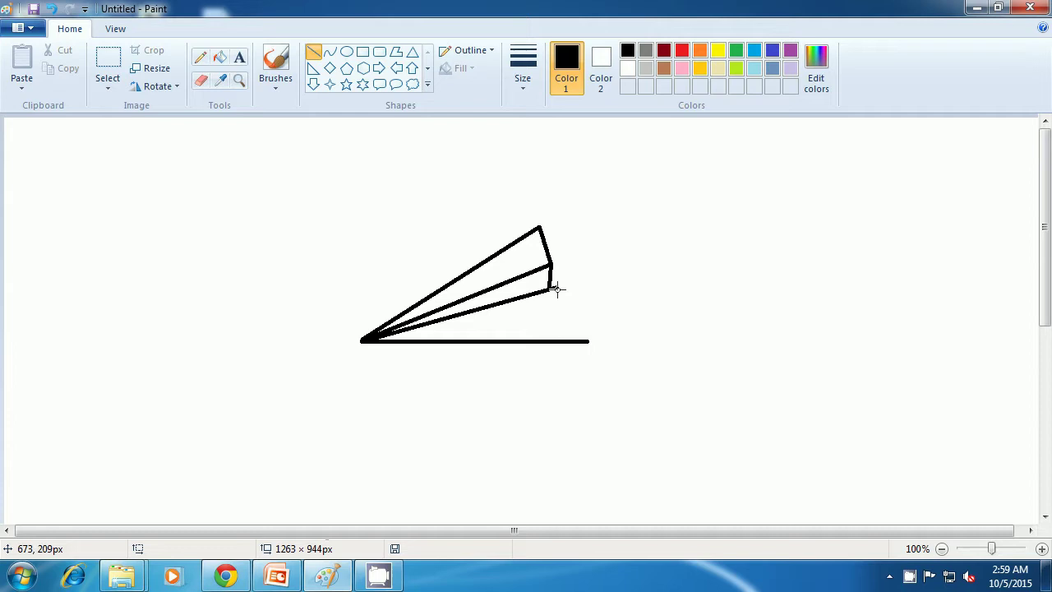
pyautogui.moveTo(556, 288); pyautogui.dragTo(587, 341)
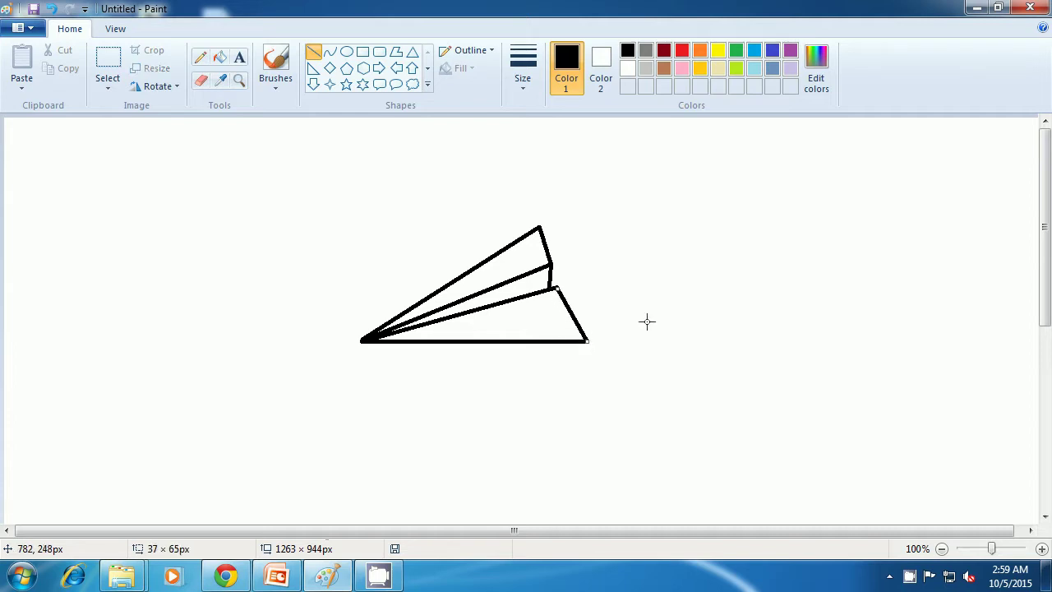
pyautogui.click(647, 322)
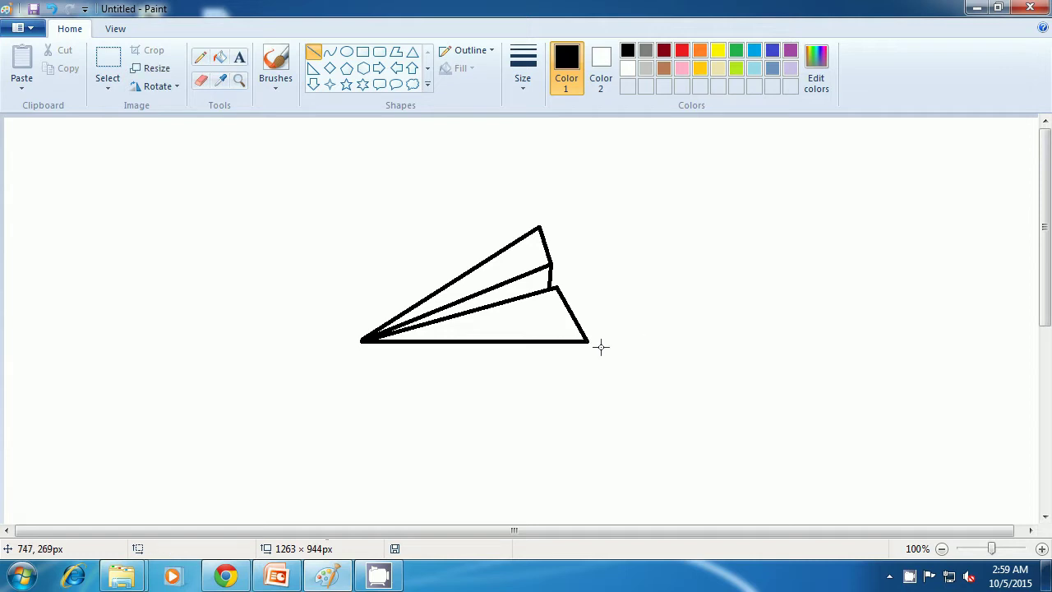
# Draw the lower fin from the nose with a sloping line about 225 × 33 px and close its rear with a short vertical line
pyautogui.moveTo(364, 341); pyautogui.dragTo(546, 367)
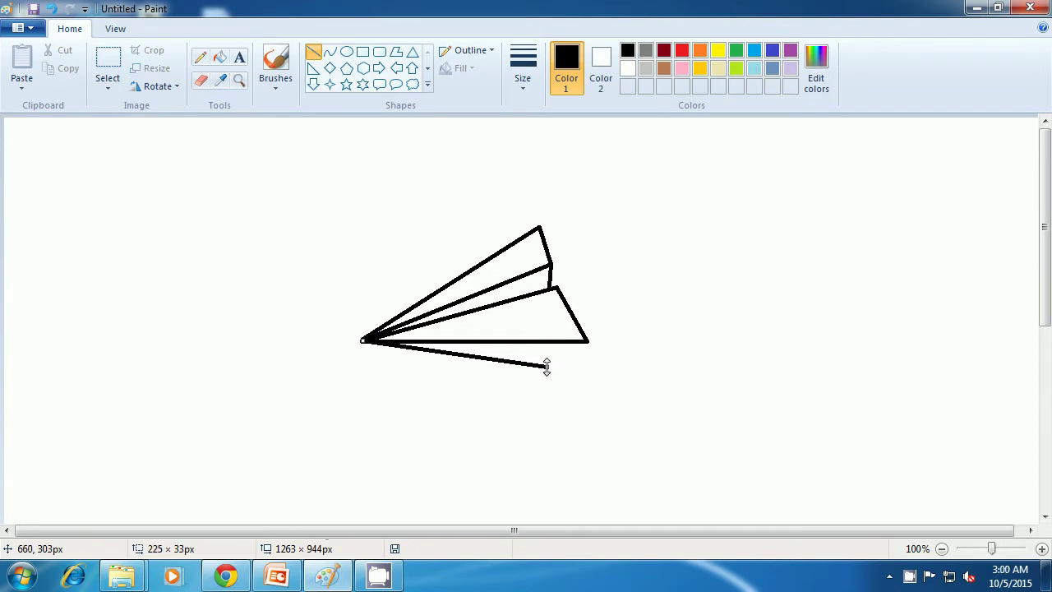
pyautogui.click(632, 364)
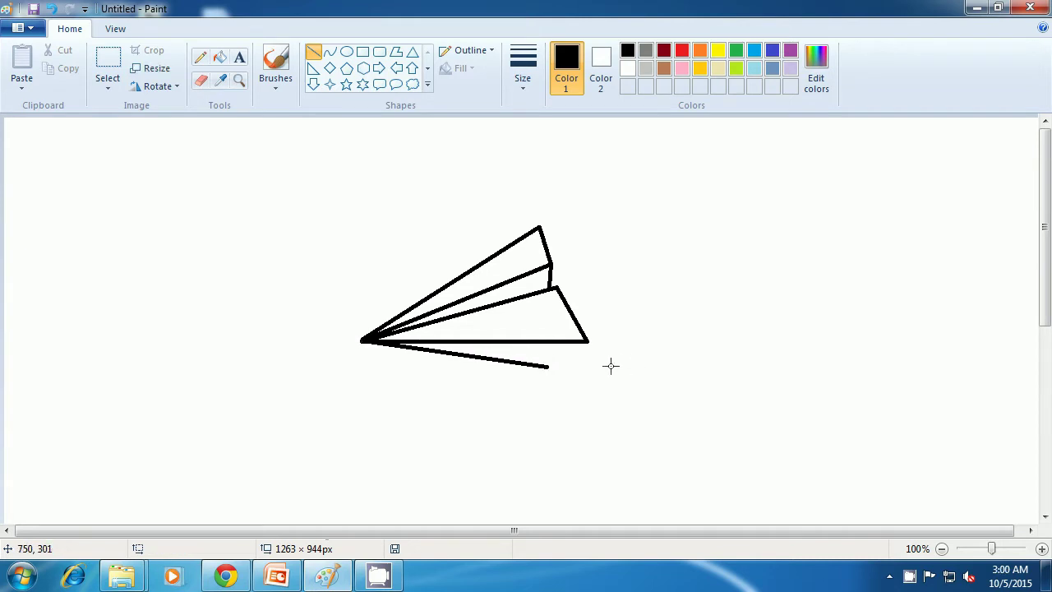
pyautogui.moveTo(548, 341); pyautogui.dragTo(548, 367)
pyautogui.click(603, 355)
# Add a short slanted stroke across each wing near the nose, the one on the upper wing about 9 × 11 px
pyautogui.moveTo(415, 303); pyautogui.dragTo(415, 318)
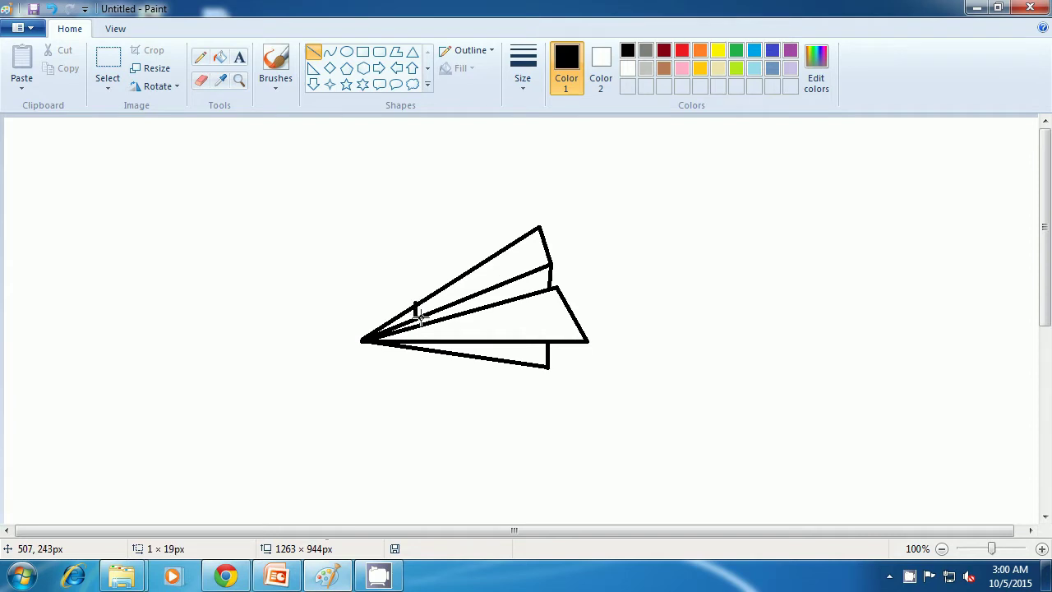
pyautogui.hotkey('ctrl', 'z')
pyautogui.moveTo(412, 310); pyautogui.dragTo(419, 317)
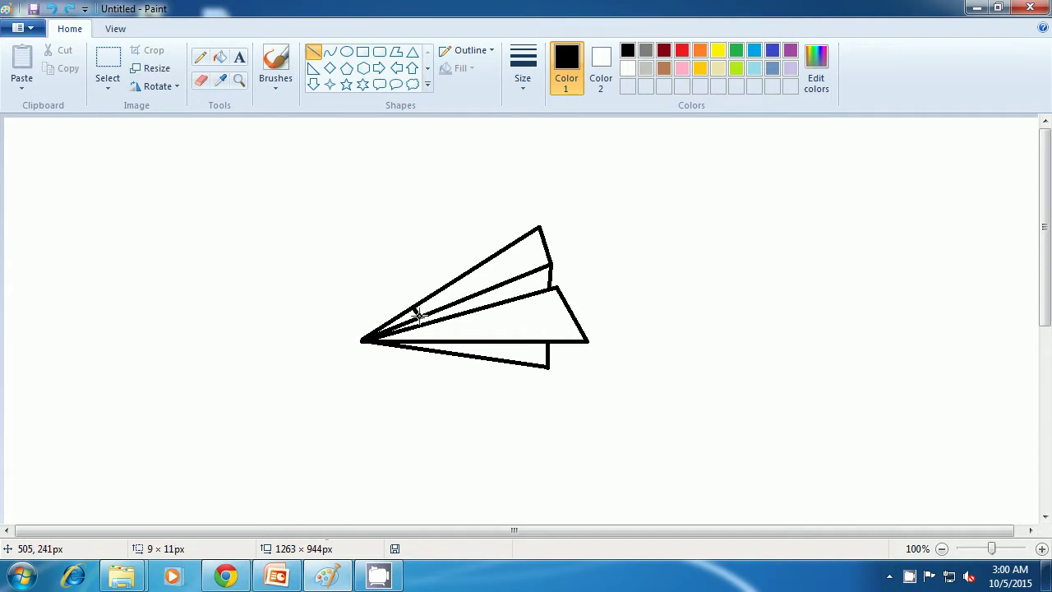
pyautogui.click(474, 322)
pyautogui.moveTo(424, 323); pyautogui.dragTo(432, 339)
pyautogui.click(487, 325)
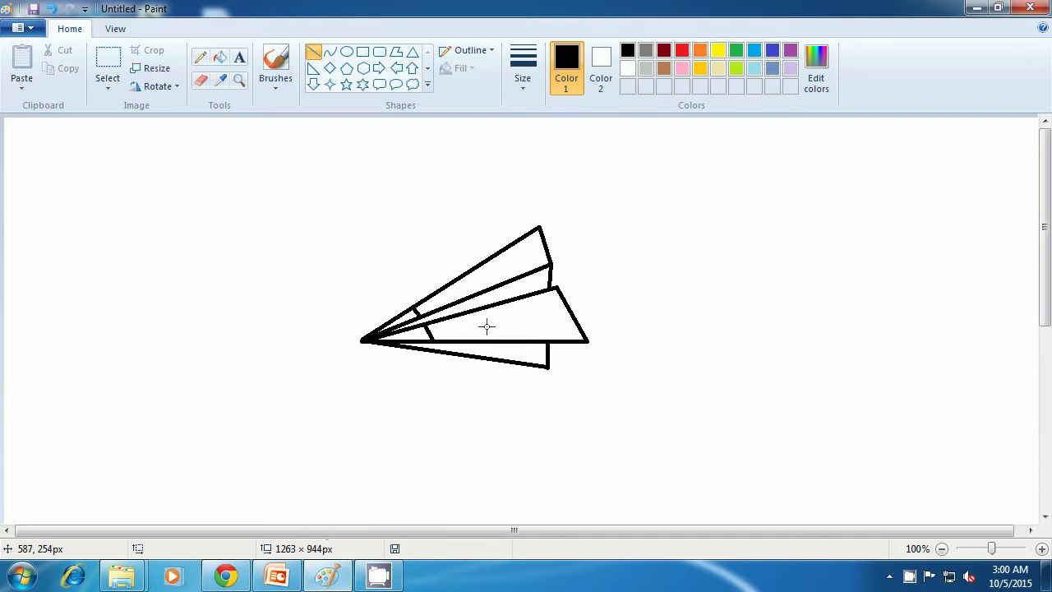
pyautogui.rightClick(909, 575)
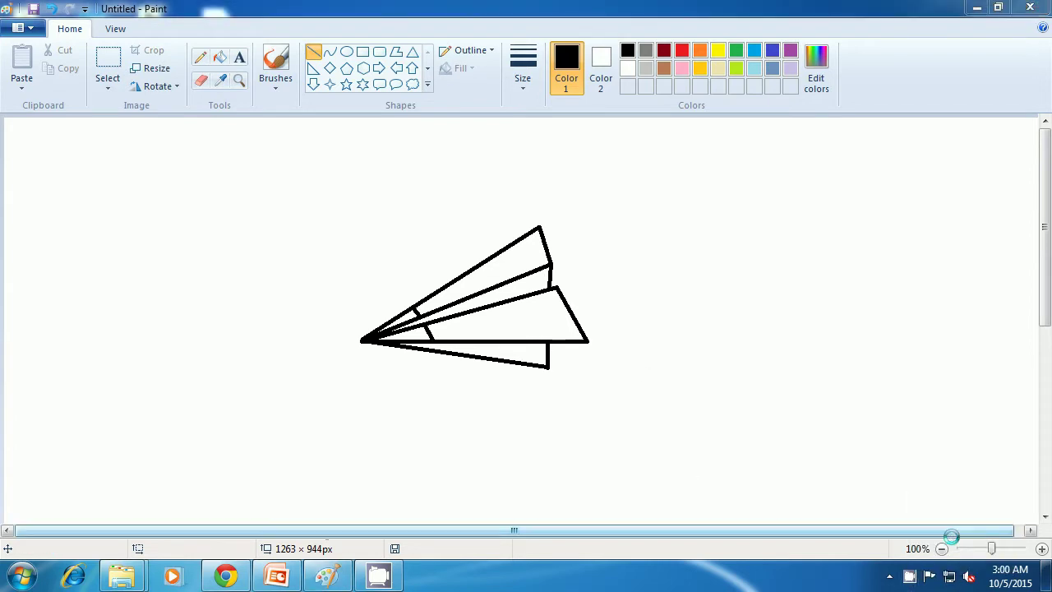
pyautogui.rightClick(910, 575)
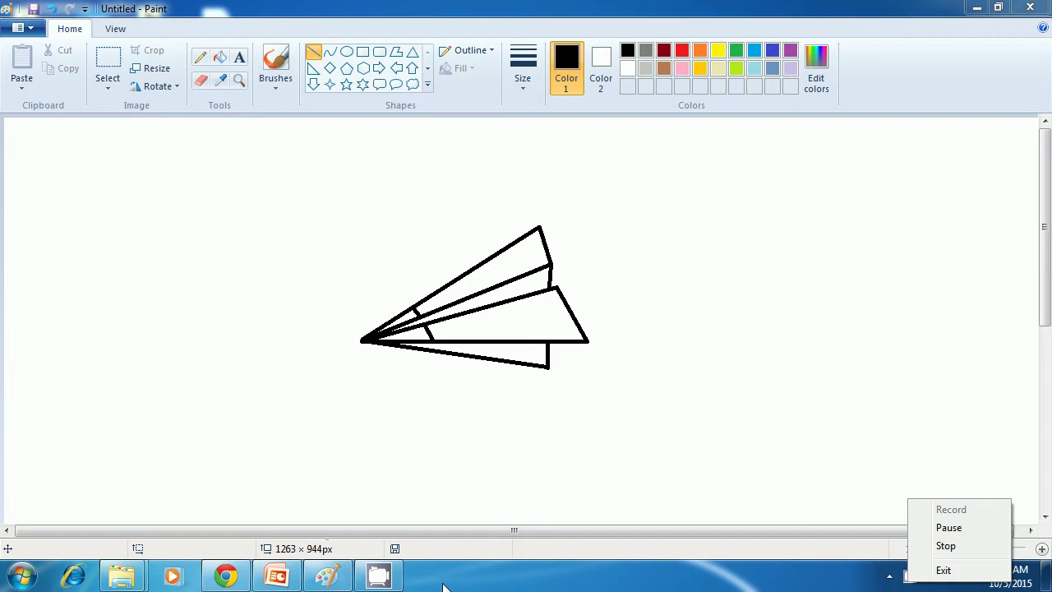
pyautogui.click(945, 547)
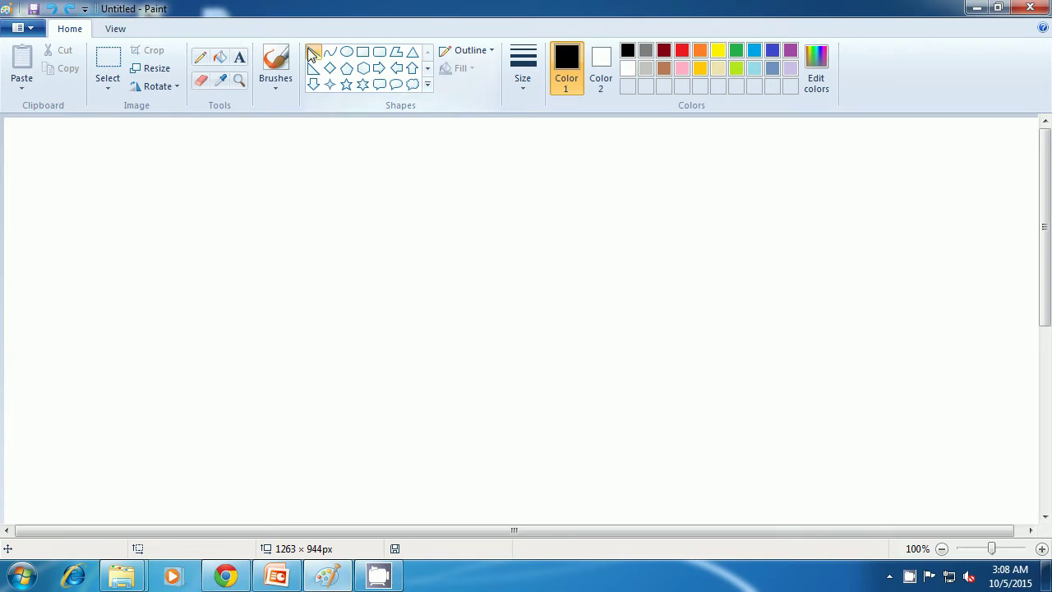
# Draw a short slanted line with straight lines, then a narrow pickaxe handle from its lower end, its upper edge about 213 × 81 px
pyautogui.click(313, 53)
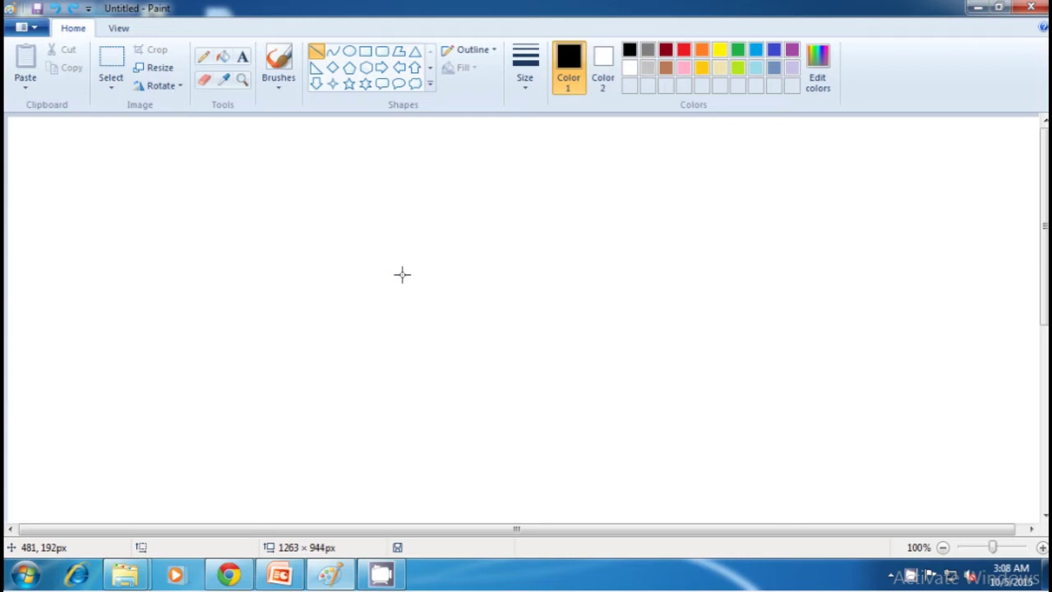
pyautogui.moveTo(381, 252); pyautogui.dragTo(416, 316)
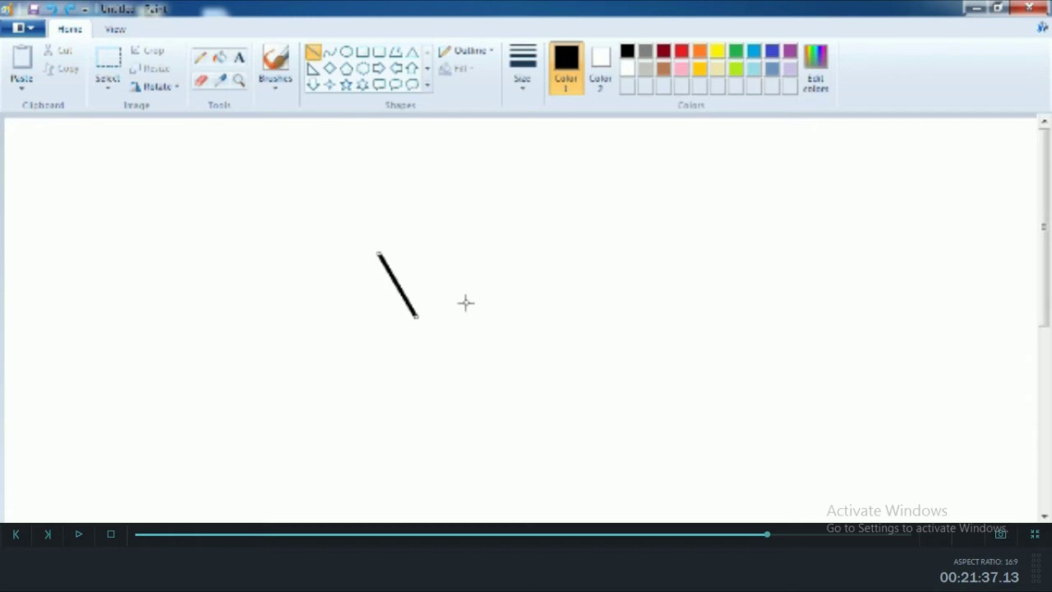
pyautogui.moveTo(415, 315)
pyautogui.mouseDown()
pyautogui.moveTo(492, 276)
pyautogui.moveTo(592, 251)
pyautogui.mouseUp()
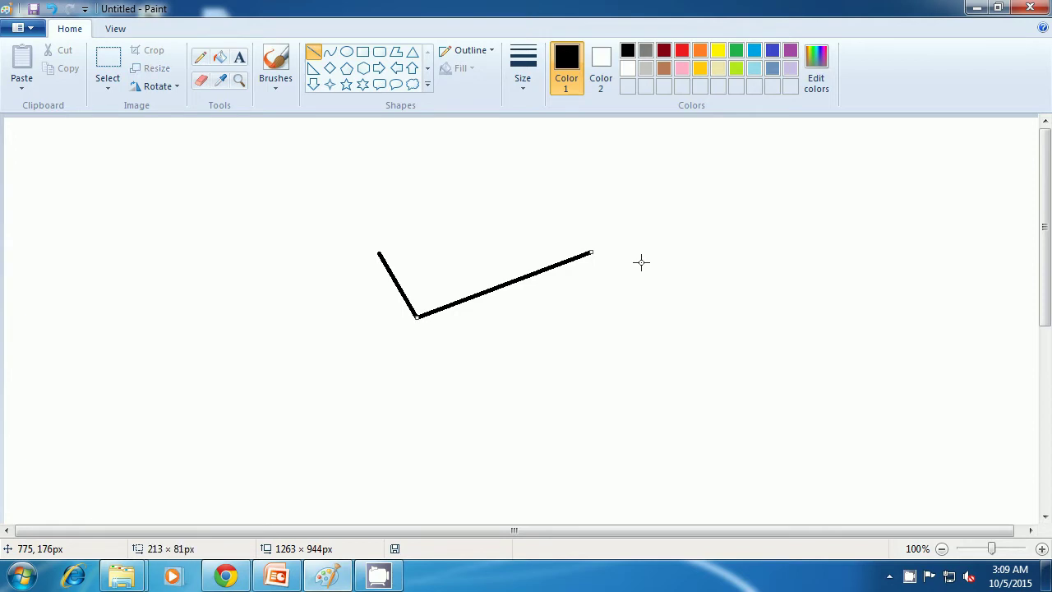
pyautogui.moveTo(428, 336); pyautogui.dragTo(601, 271)
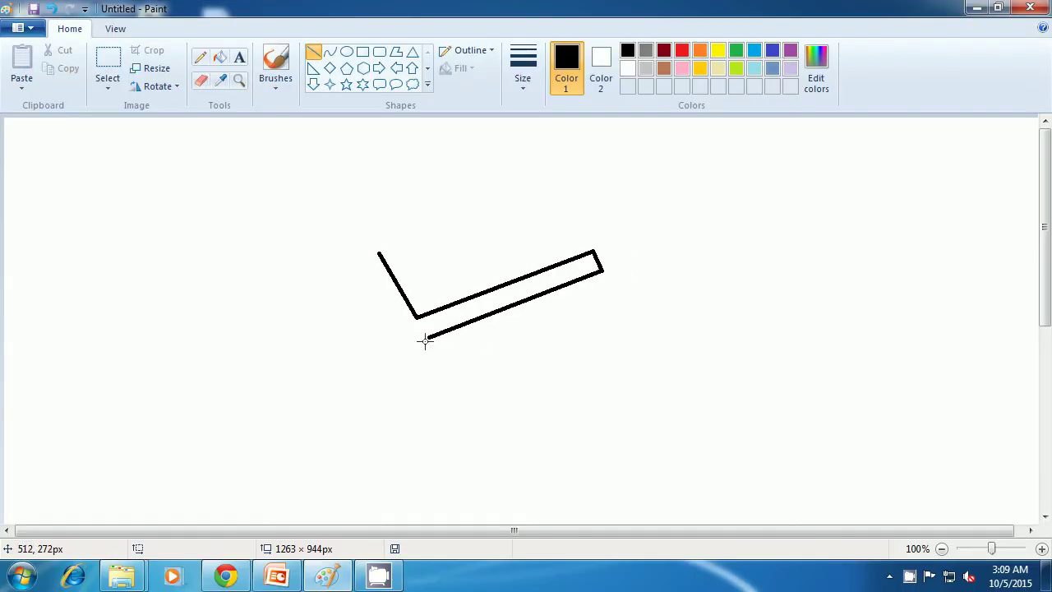
# Outline the pickaxe head with straight lines forming a pointed lower tip, a bent outer edge and a short edge closing the upper end
pyautogui.moveTo(428, 336)
pyautogui.mouseDown()
pyautogui.moveTo(468, 410)
pyautogui.moveTo(424, 404)
pyautogui.moveTo(403, 351)
pyautogui.mouseUp()
pyautogui.click(535, 392)
pyautogui.click(523, 352)
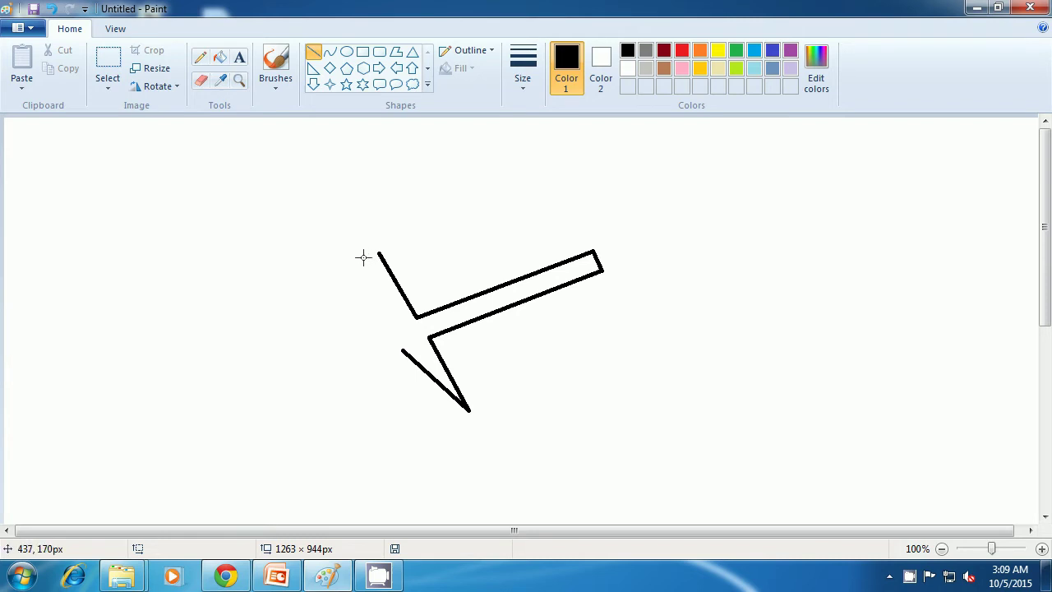
pyautogui.moveTo(362, 256); pyautogui.dragTo(401, 349)
pyautogui.click(546, 356)
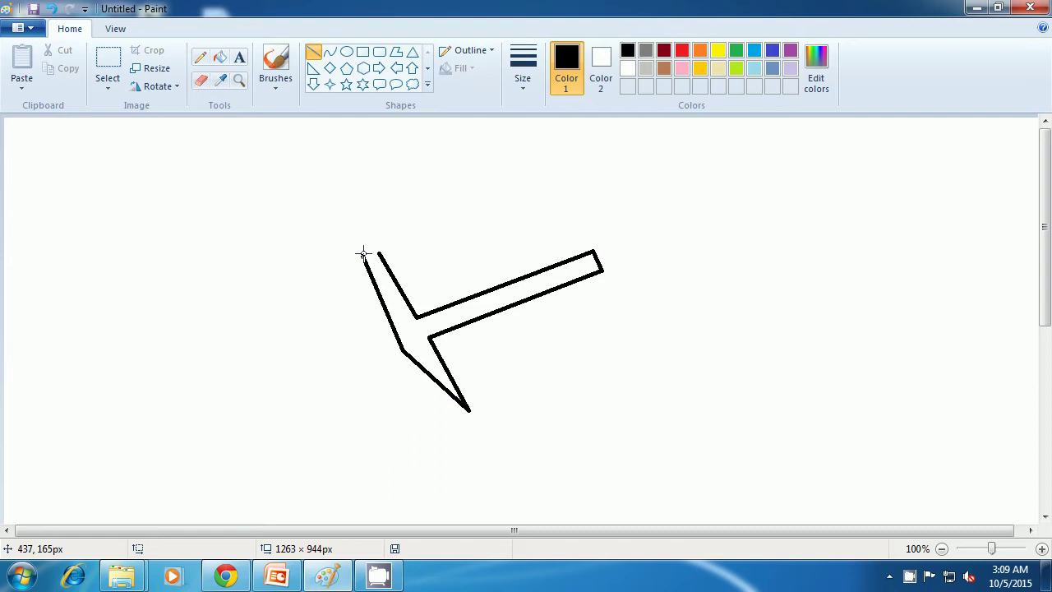
pyautogui.moveTo(363, 253)
pyautogui.mouseDown()
pyautogui.moveTo(383, 230)
pyautogui.moveTo(378, 256)
pyautogui.mouseUp()
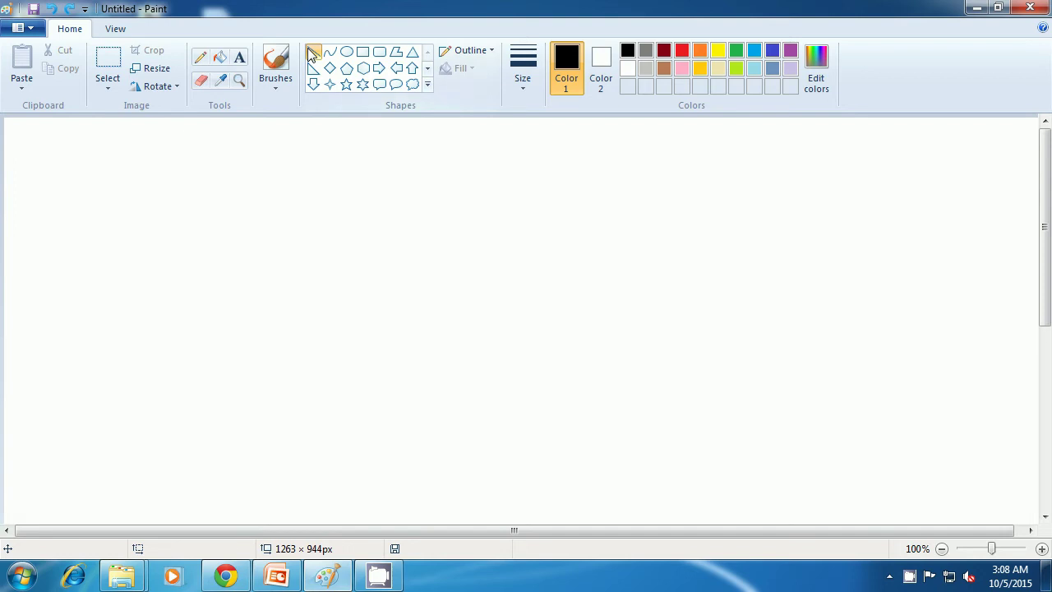
# Draw two parallel 45-degree lines for a sword blade, the lower one about 204 × 204 px
pyautogui.click(312, 53)
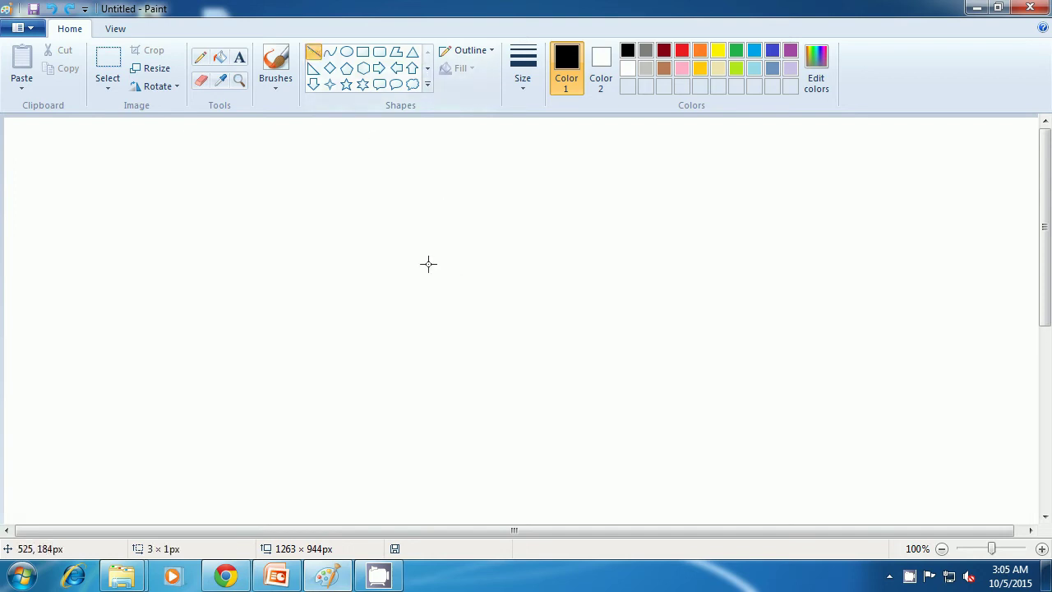
pyautogui.moveTo(420, 249)
pyautogui.mouseDown()
pyautogui.moveTo(507, 361)
pyautogui.moveTo(579, 391)
pyautogui.moveTo(588, 415)
pyautogui.mouseUp()
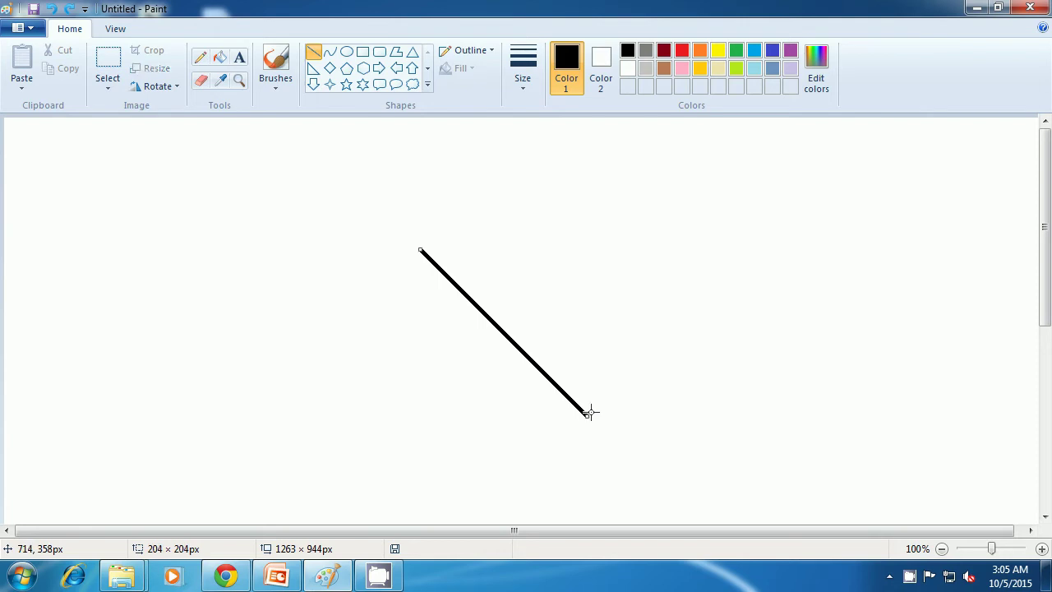
pyautogui.click(601, 387)
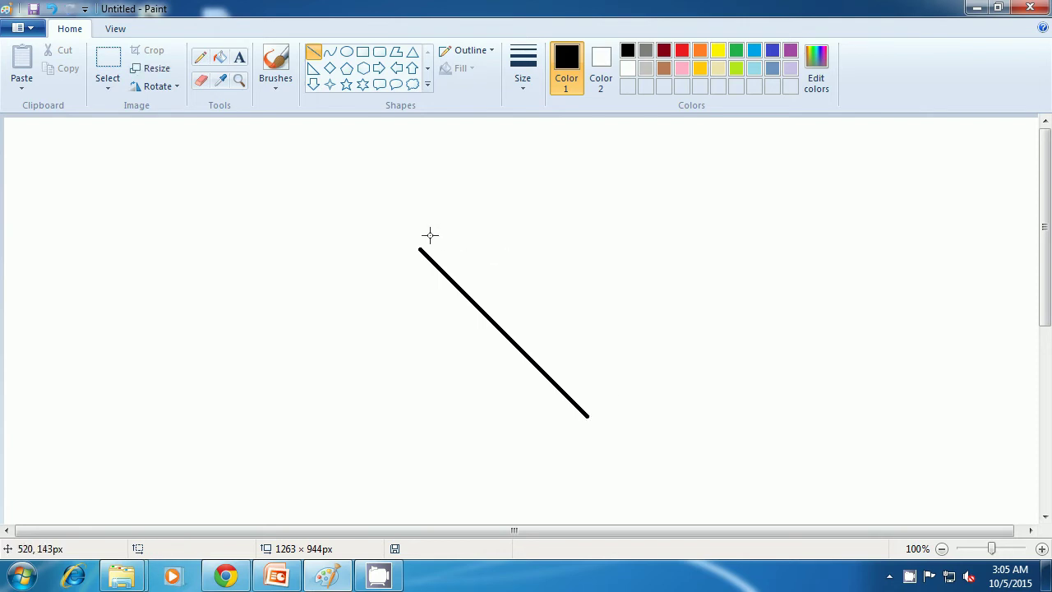
pyautogui.moveTo(420, 226)
pyautogui.mouseDown()
pyautogui.moveTo(503, 313)
pyautogui.moveTo(575, 363)
pyautogui.moveTo(599, 403)
pyautogui.mouseUp()
pyautogui.click(630, 364)
# Draw a narrow rectangular guard across the blade's lower end, its long side about 40 × 40 px
pyautogui.moveTo(577, 428); pyautogui.dragTo(611, 395)
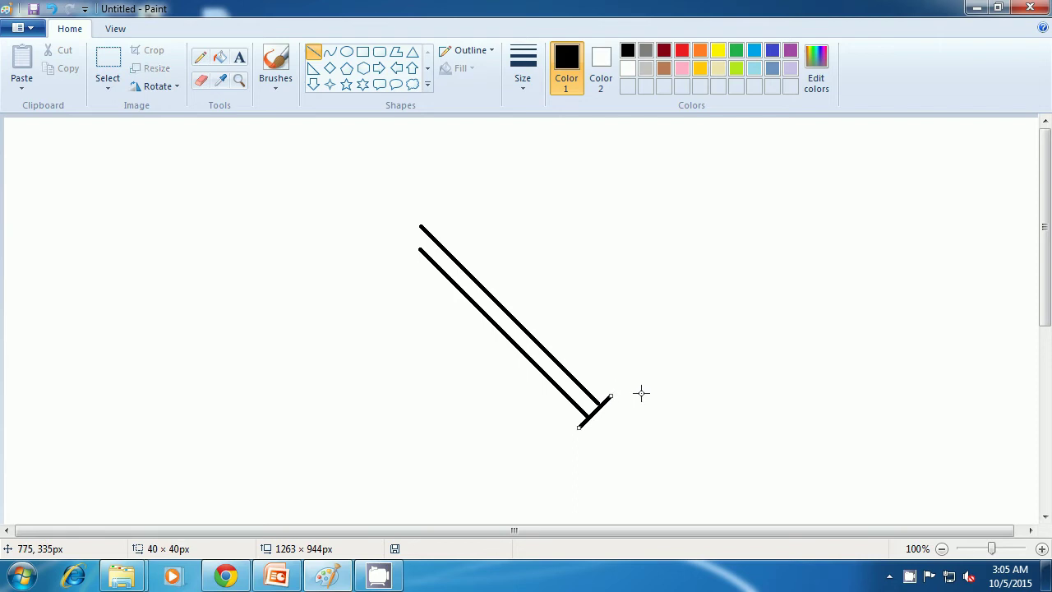
pyautogui.moveTo(579, 428)
pyautogui.mouseDown()
pyautogui.moveTo(590, 440)
pyautogui.moveTo(610, 433)
pyautogui.moveTo(622, 412)
pyautogui.moveTo(612, 393)
pyautogui.moveTo(625, 409)
pyautogui.mouseUp()
pyautogui.click(643, 408)
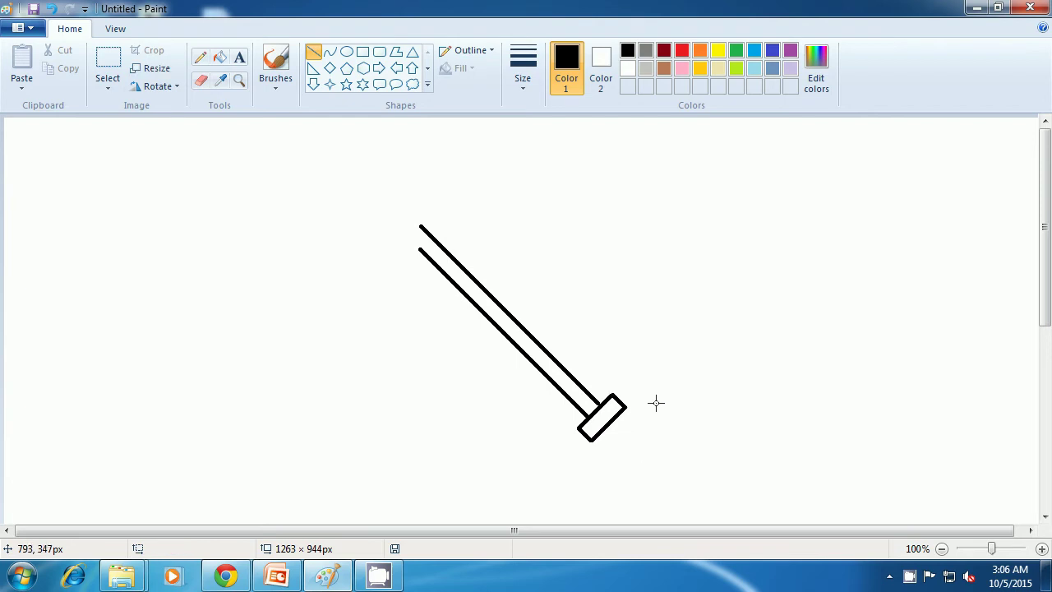
# Draw the sword grip below the guard with two parallel diagonal lines, an end line about 16 × 16 px and a tiny corner-closing line
pyautogui.moveTo(602, 430); pyautogui.dragTo(630, 457)
pyautogui.click(660, 441)
pyautogui.moveTo(615, 420); pyautogui.dragTo(641, 446)
pyautogui.click(687, 450)
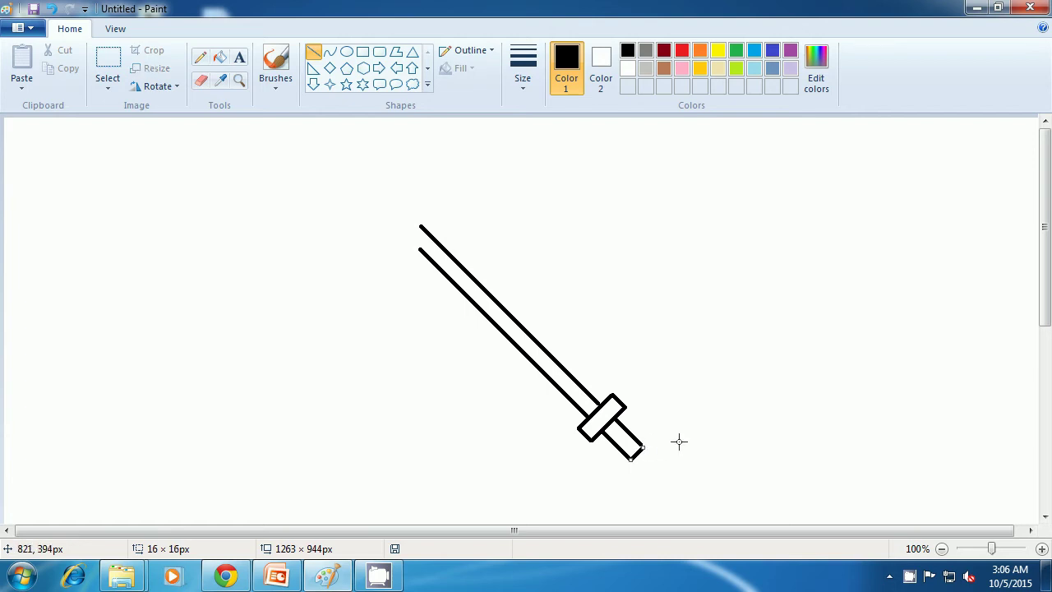
pyautogui.click(678, 441)
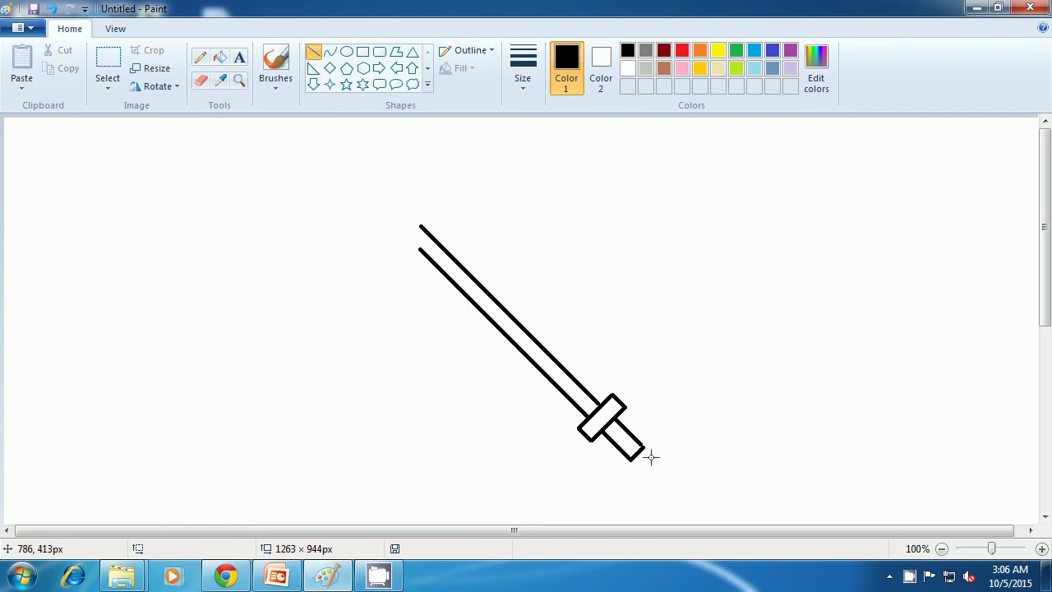
pyautogui.moveTo(641, 445); pyautogui.dragTo(643, 448)
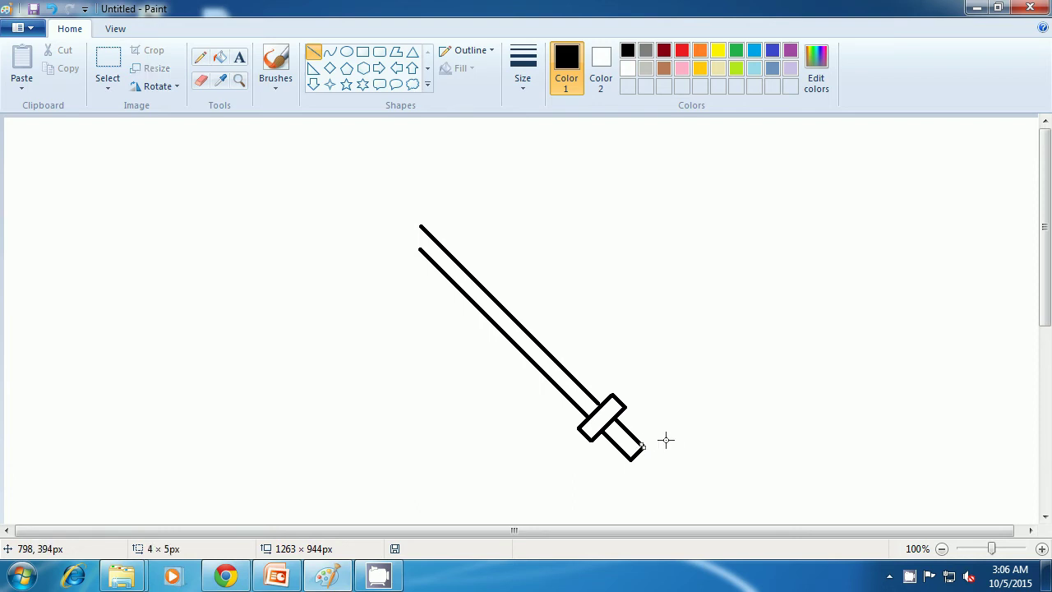
pyautogui.click(670, 438)
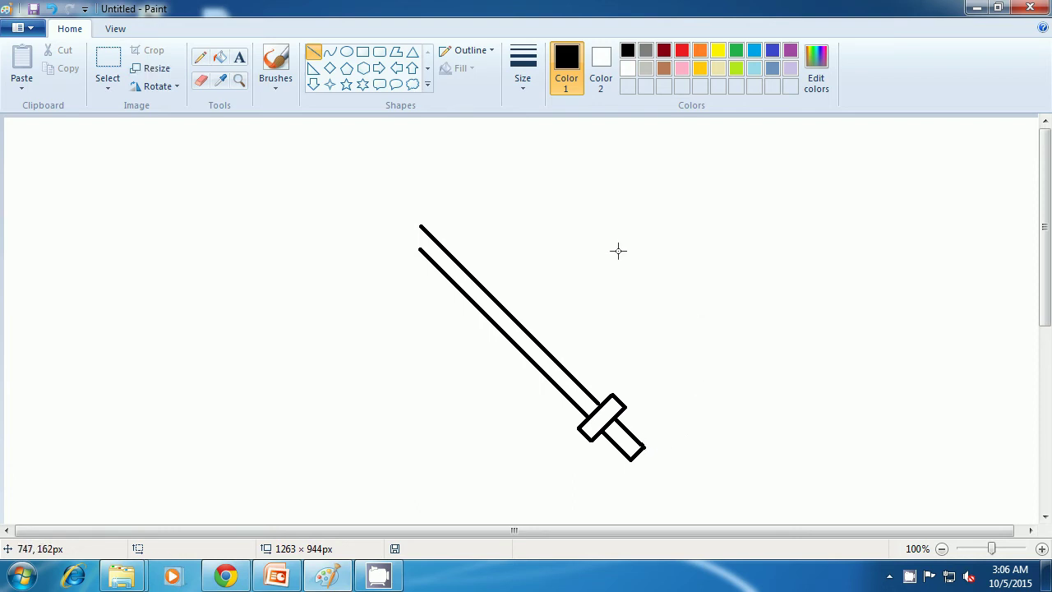
# Close the blade tip with a short vertical line and add an inner diagonal line about 105 × 105 px along the blade's lower edge
pyautogui.moveTo(421, 224)
pyautogui.mouseDown()
pyautogui.moveTo(418, 250)
pyautogui.moveTo(421, 224)
pyautogui.mouseUp()
pyautogui.click(461, 227)
pyautogui.moveTo(448, 274); pyautogui.dragTo(538, 361)
pyautogui.click(584, 321)
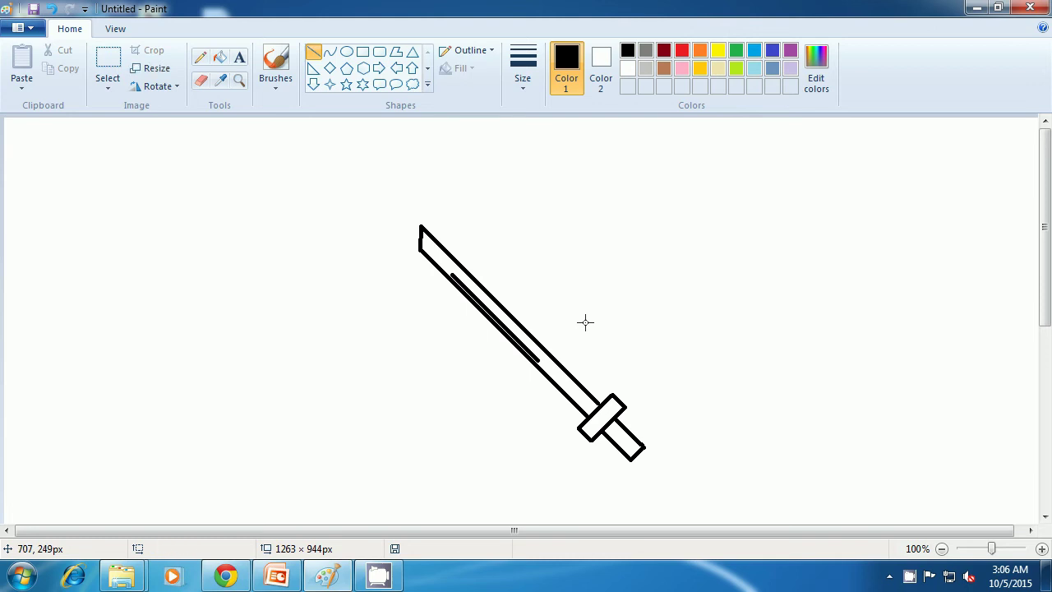
pyautogui.click(584, 321)
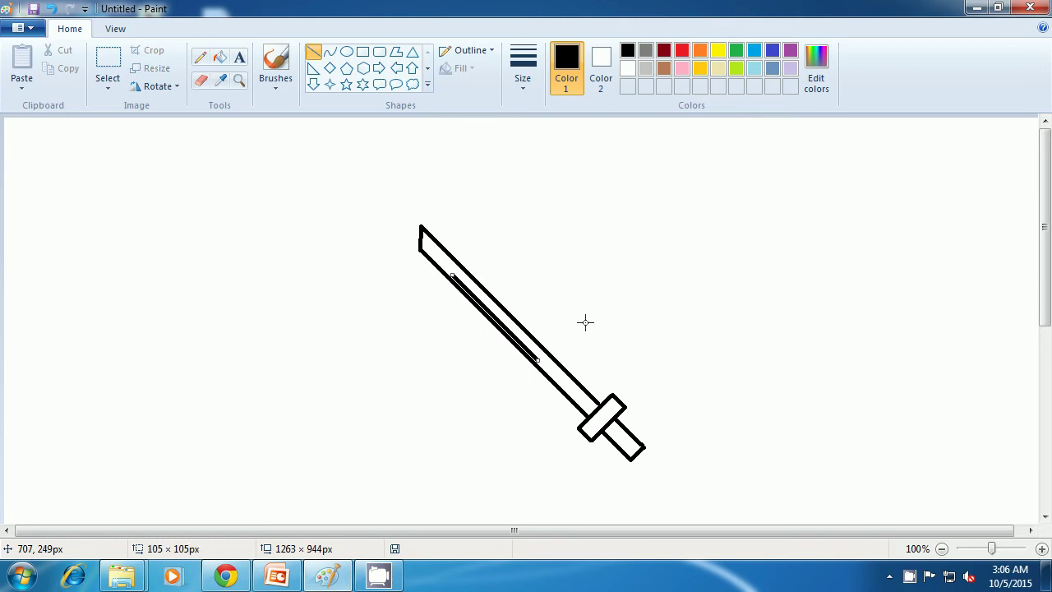